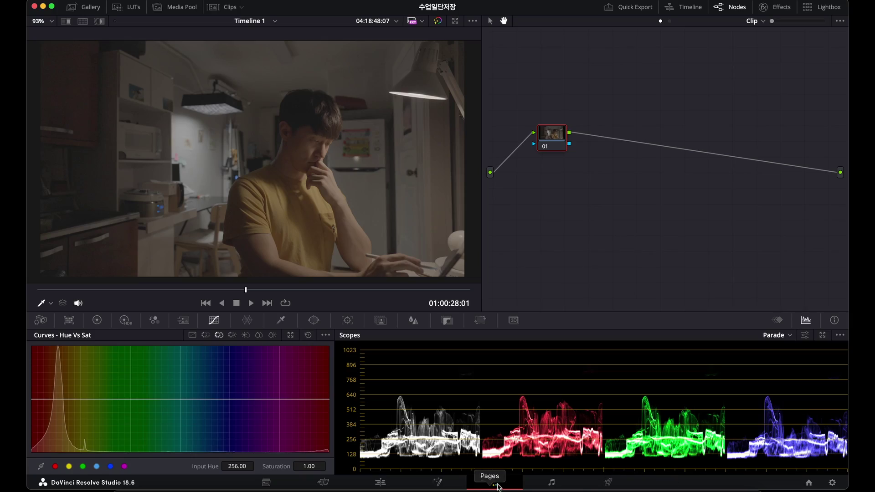
# Add three serial nodes after node 01 and line them up closely in a row
pyautogui.moveTo(556, 142); pyautogui.dragTo(532, 117)
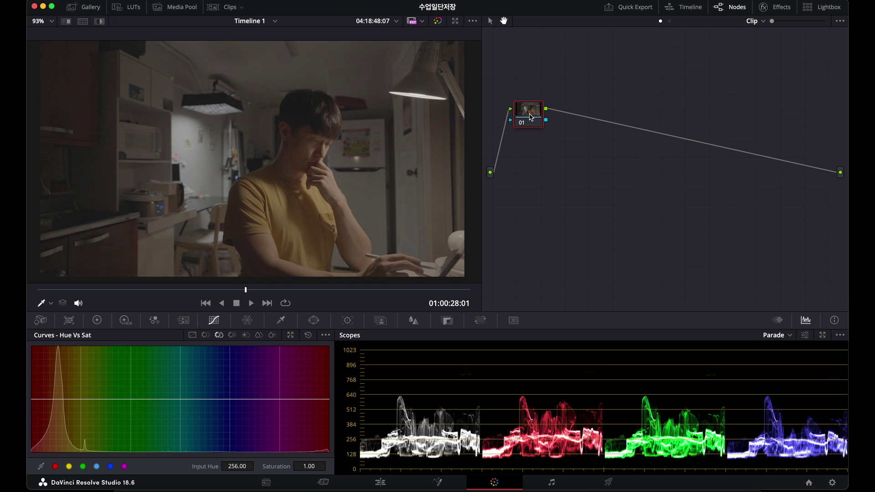
pyautogui.hotkey('alt', 's')
pyautogui.hotkey('alt', 's')
pyautogui.hotkey('alt', 's')
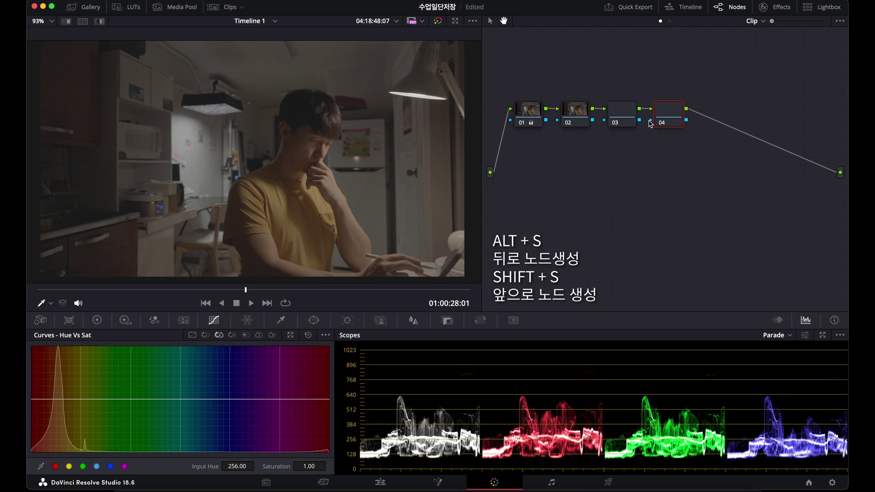
pyautogui.moveTo(576, 115); pyautogui.dragTo(565, 115)
pyautogui.moveTo(622, 115); pyautogui.dragTo(601, 117)
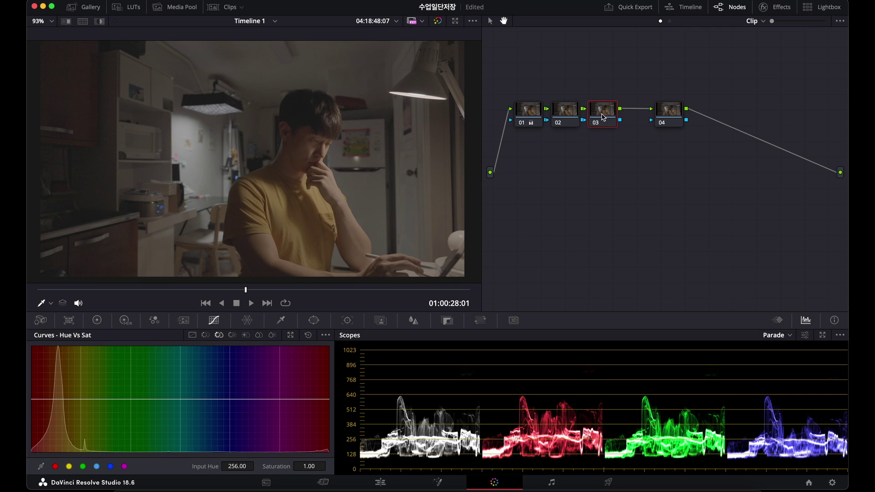
# Add five more serial nodes, 05 to 09, arranged as a second row beneath the first four
pyautogui.moveTo(666, 113); pyautogui.dragTo(531, 166)
pyautogui.hotkey('alt', 's')
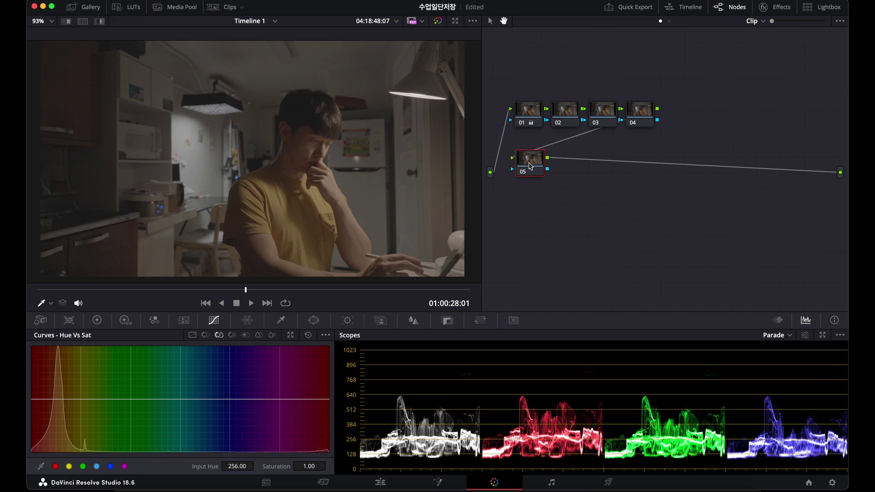
pyautogui.hotkey('alt', 's')
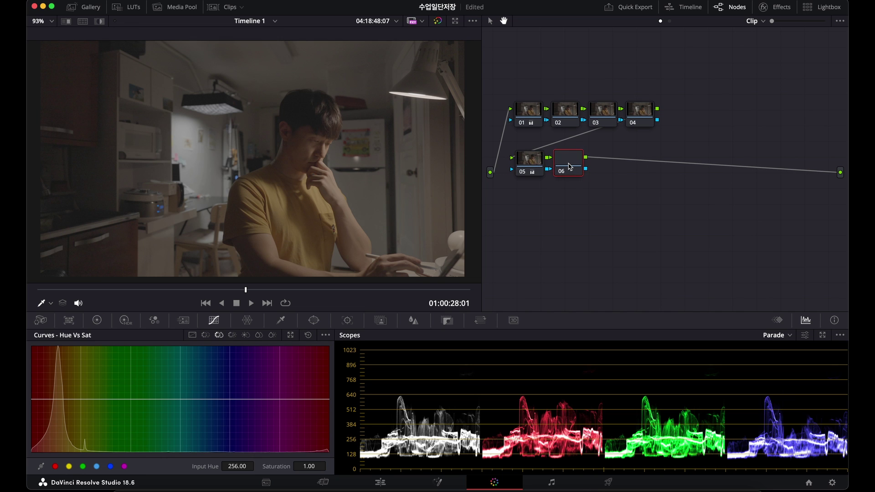
pyautogui.hotkey('alt', 's')
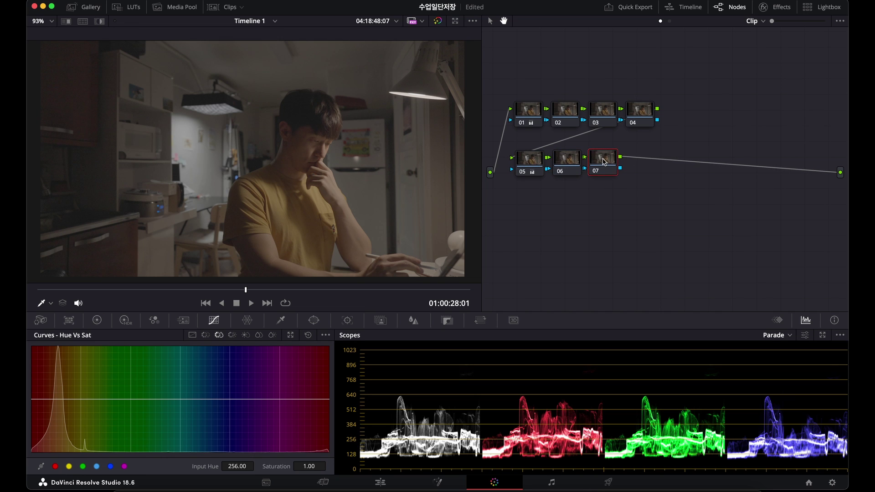
pyautogui.hotkey('alt', 's')
pyautogui.hotkey('alt', 's')
# Label node 01 "nr", node 03 "primary" and node 04 "lut"
pyautogui.click(533, 116)
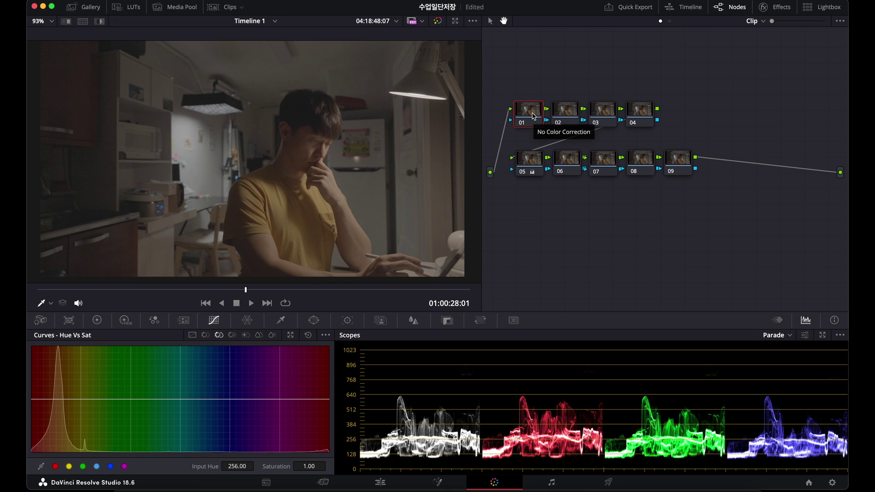
pyautogui.press('Tab')
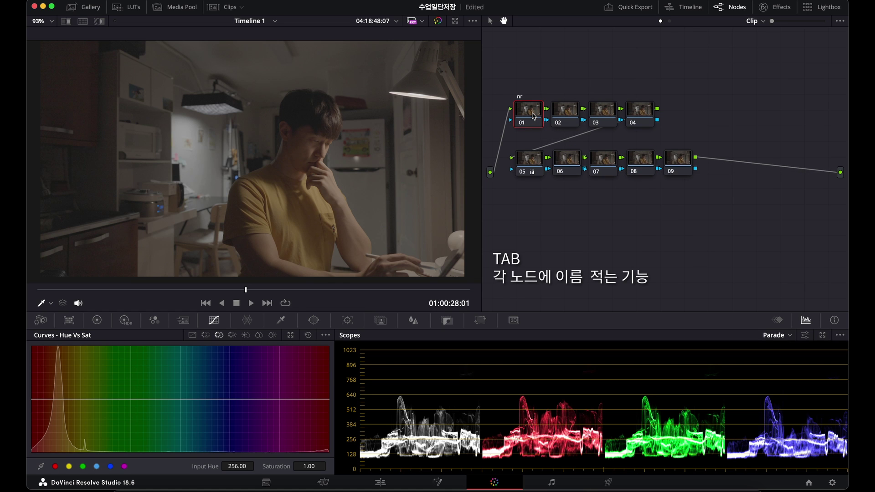
pyautogui.click(605, 111)
pyautogui.press('Tab')
pyautogui.write('pr')
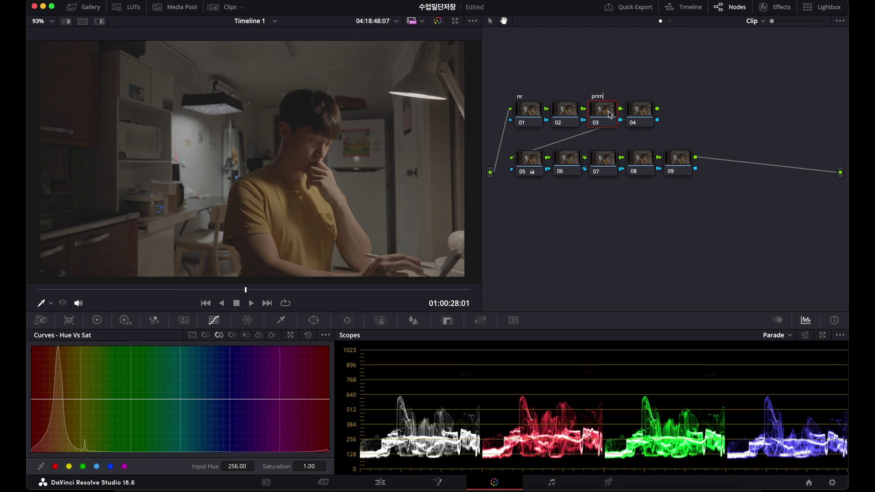
pyautogui.write('imary')
pyautogui.click(649, 115)
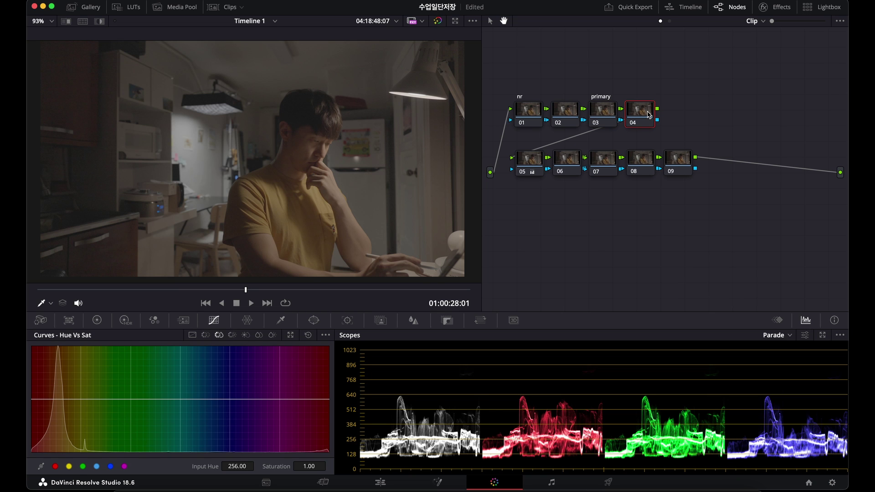
pyautogui.write('lut')
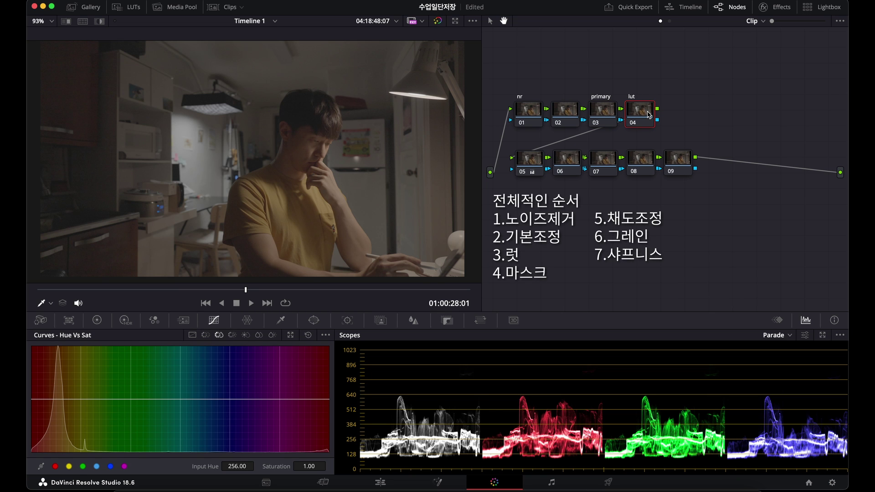
# Label node 05 "mask", node 06 "sat" and node 07 "sat2"
pyautogui.click(530, 160)
pyautogui.press('Tab')
pyautogui.click(567, 160)
pyautogui.press('Tab')
pyautogui.write('sa')
pyautogui.click(603, 160)
pyautogui.press('Tab')
pyautogui.write('sa')
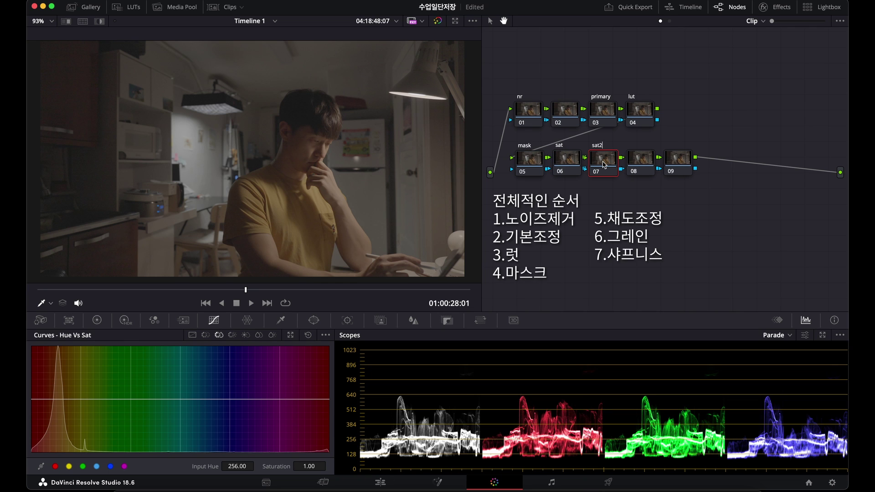
# Label node 08 "grain" and node 09 "sharp"
pyautogui.click(640, 161)
pyautogui.press('Tab')
pyautogui.write('grain')
pyautogui.click(679, 159)
pyautogui.press('Tab')
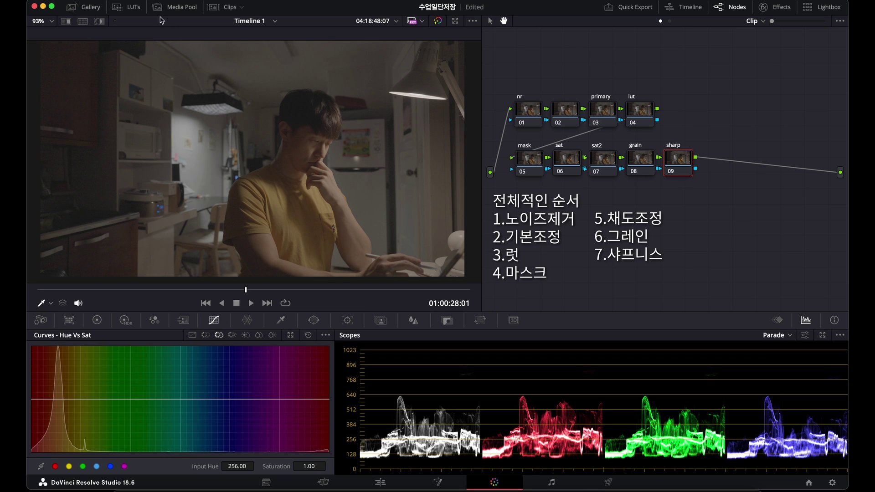
# Apply the Sony LUT SLog3SGamut3.CineToLC-709TypeA to the lut node and close the LUT browser
pyautogui.click(129, 7)
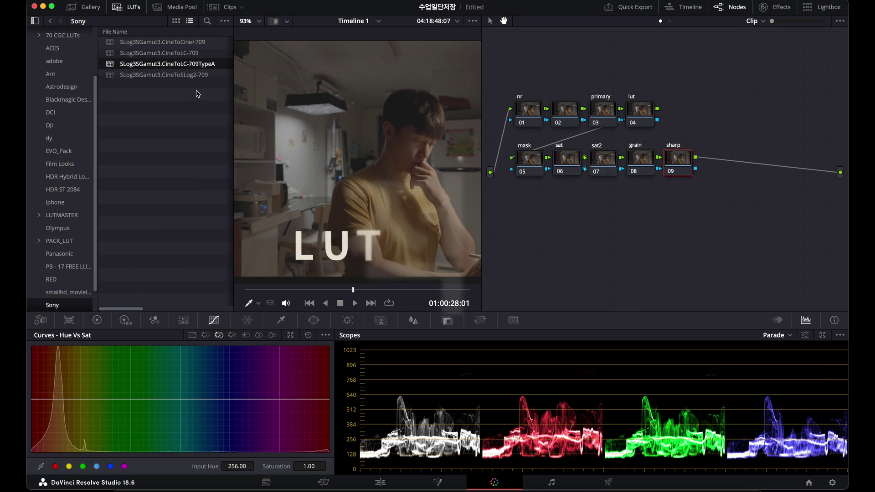
pyautogui.scroll(-5, 399, 141)
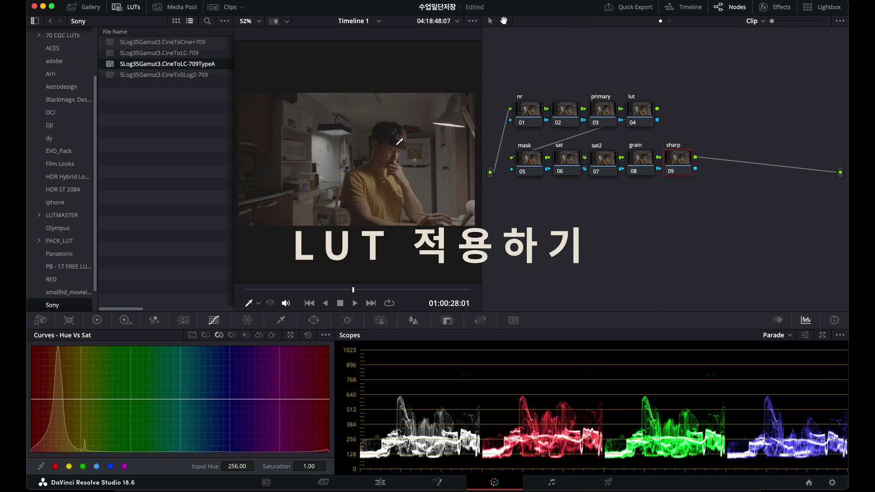
pyautogui.scroll(2, 374, 142)
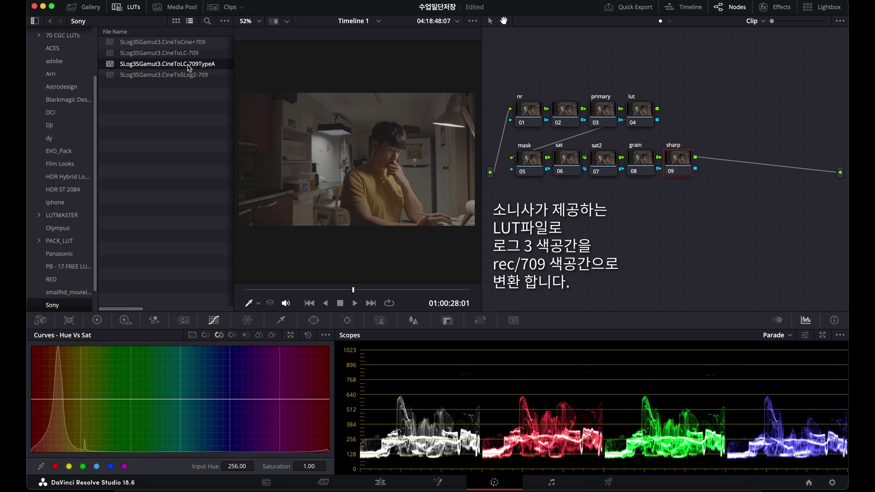
pyautogui.click(646, 115)
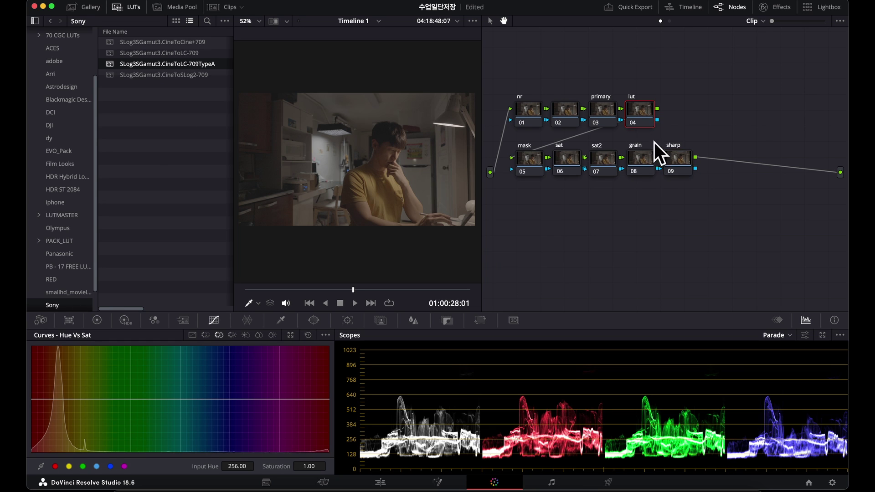
pyautogui.doubleClick(197, 65)
pyautogui.click(128, 7)
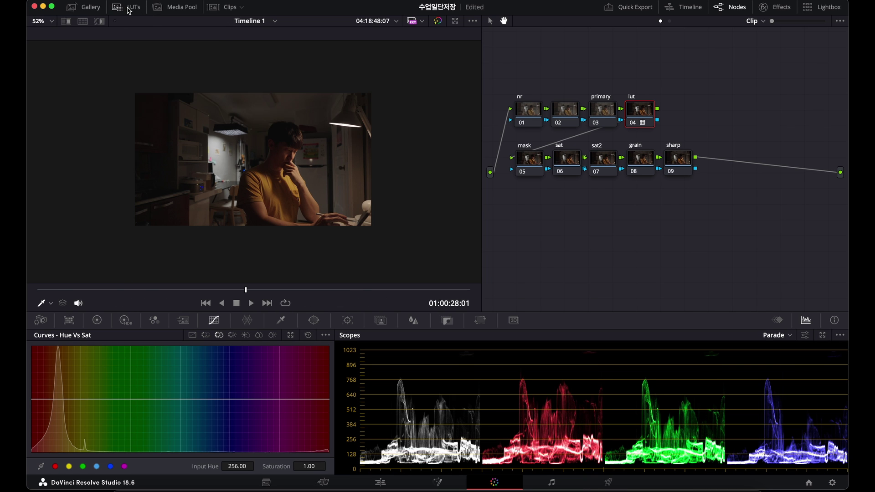
# Try a Gain of 1.08 on the primary node with the color wheels, and reset the Gain wheel
pyautogui.scroll(5, 319, 154)
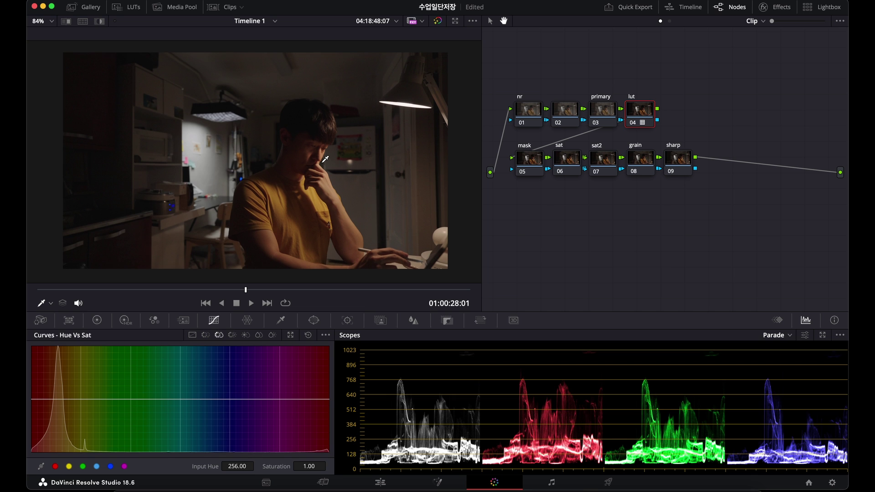
pyautogui.scroll(1, 324, 158)
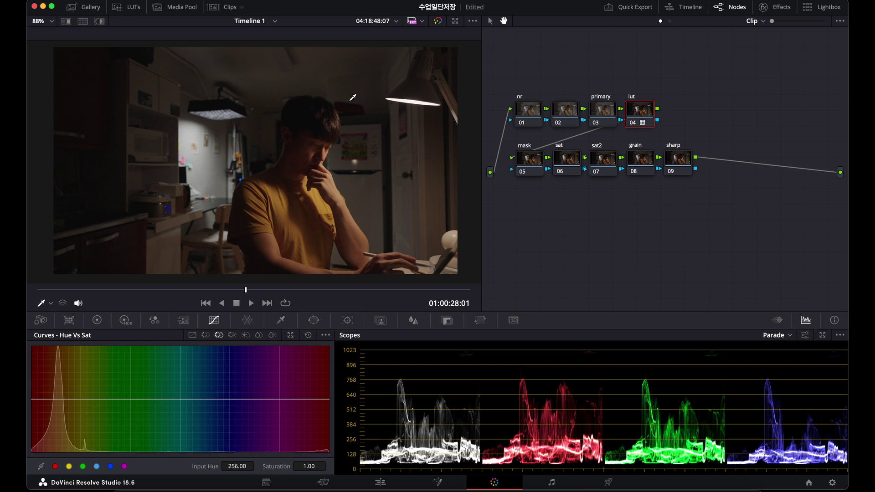
pyautogui.click(606, 115)
pyautogui.click(102, 324)
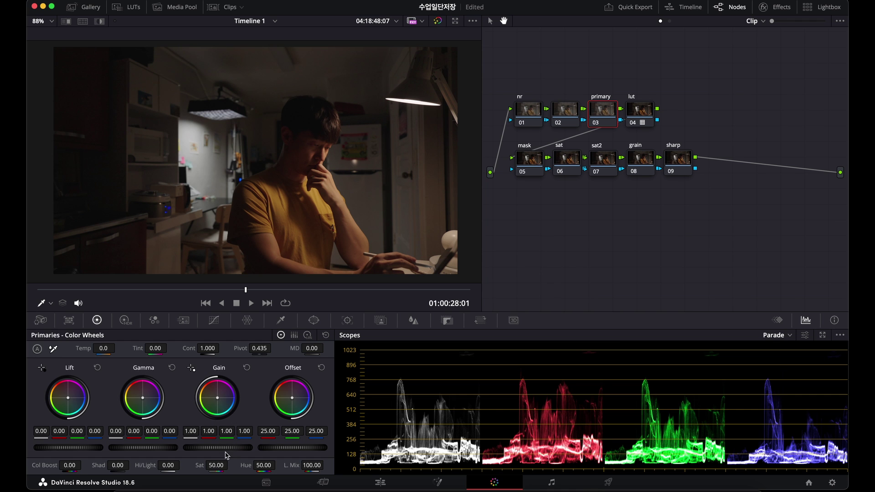
pyautogui.moveTo(226, 452); pyautogui.dragTo(243, 451)
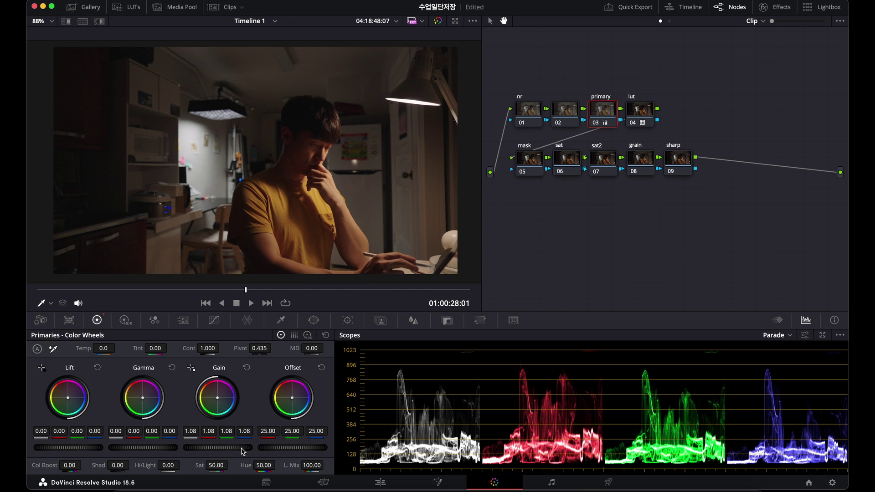
pyautogui.click(247, 368)
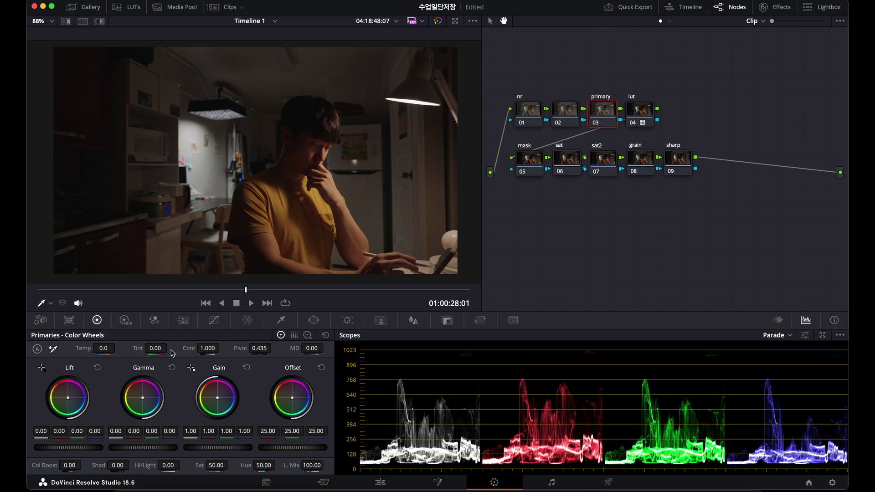
# Save the project
pyautogui.press('super+s')
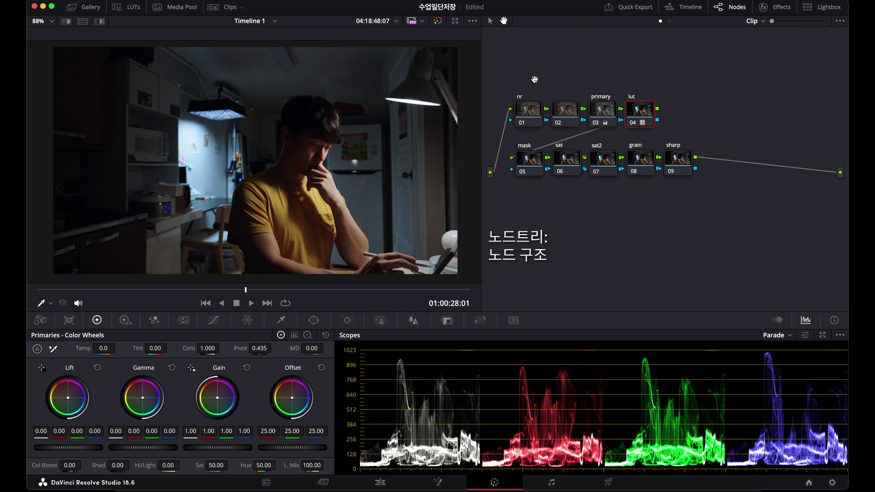
pyautogui.moveTo(531, 78)
pyautogui.mouseDown()
pyautogui.moveTo(572, 92)
pyautogui.moveTo(540, 81)
pyautogui.mouseUp()
pyautogui.moveTo(520, 80); pyautogui.dragTo(519, 79)
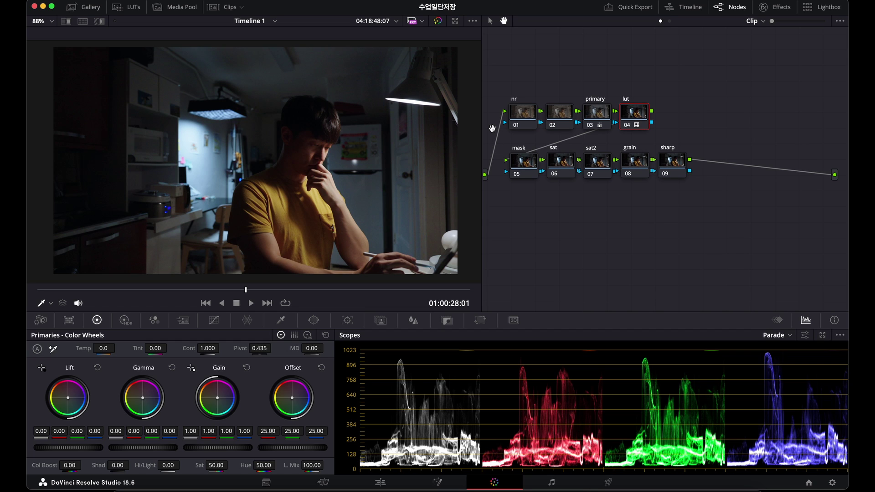
# Reset the Lift wheel on the sat node and disable that node
pyautogui.click(562, 166)
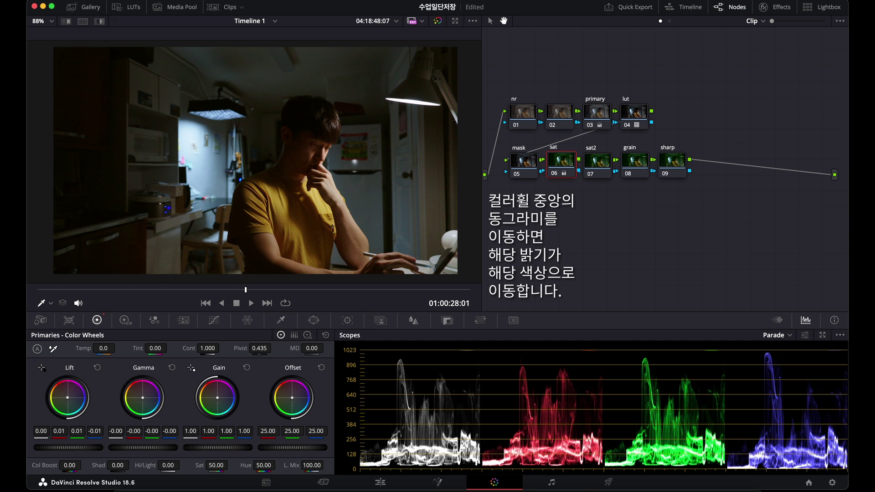
pyautogui.click(97, 368)
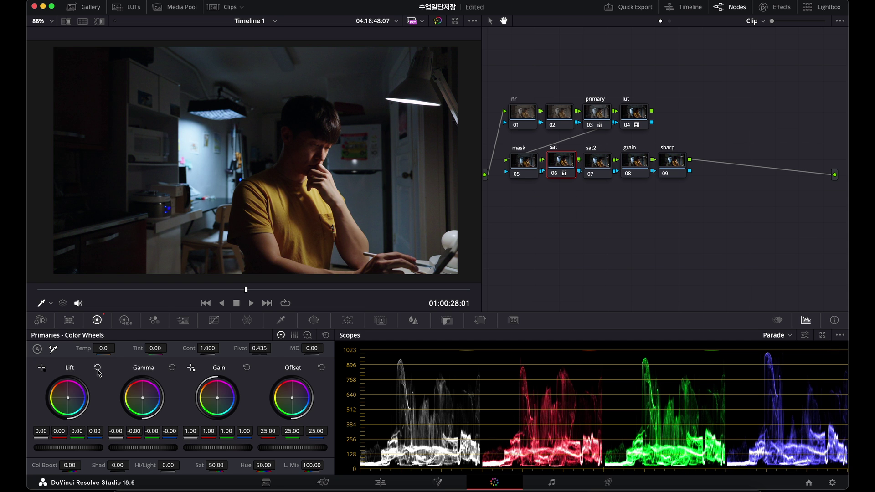
pyautogui.click(326, 336)
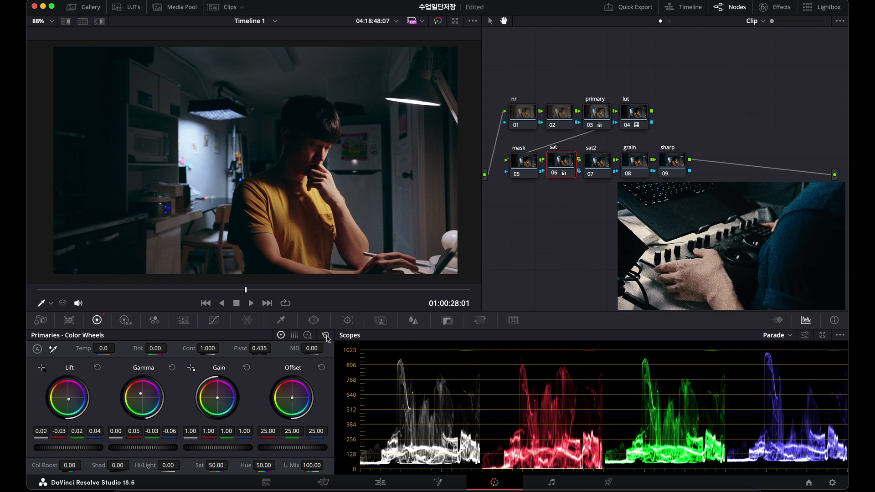
pyautogui.hotkey('ctrl', 'd')
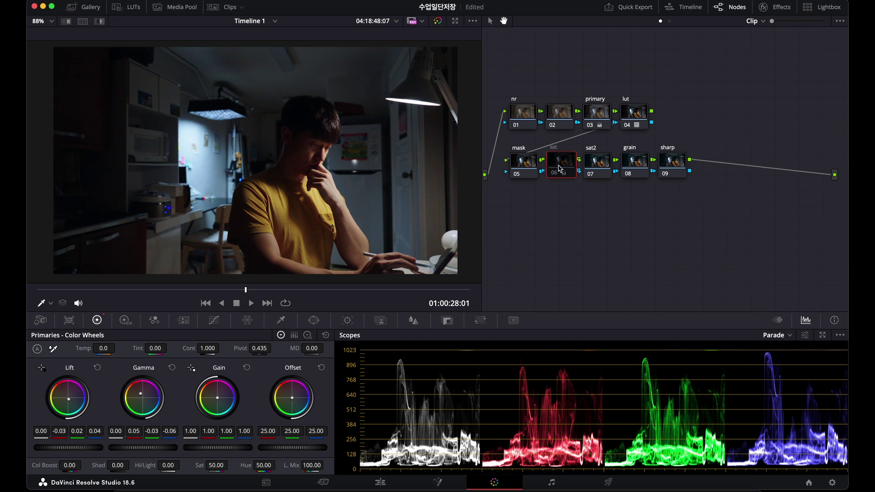
# Toggle the primary node off and on to compare the image with and without its correction
pyautogui.click(604, 110)
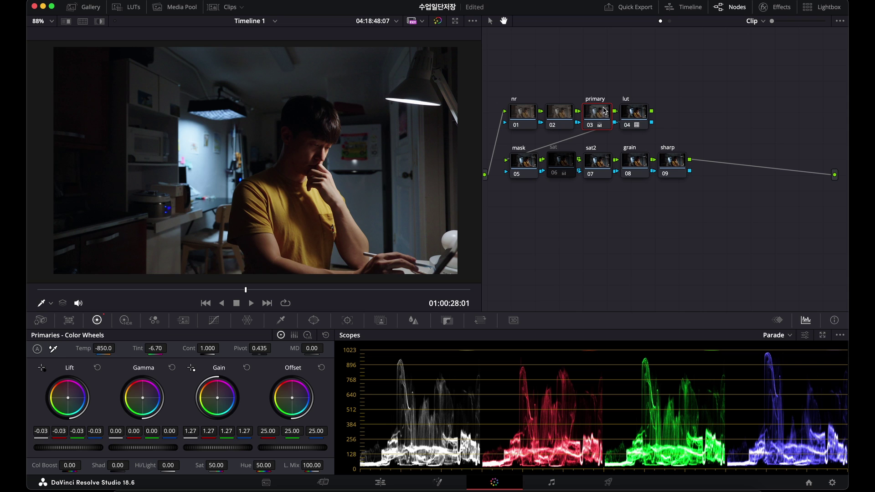
pyautogui.hotkey('ctrl', 'd')
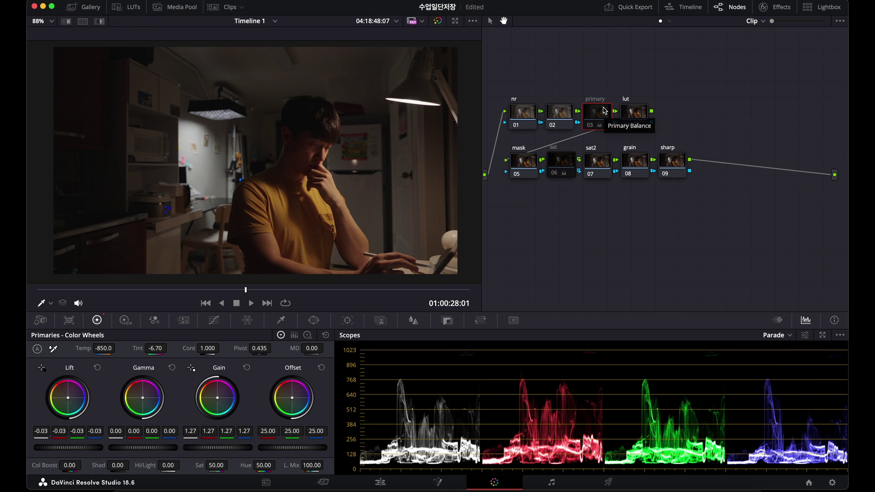
pyautogui.hotkey('ctrl', 'd')
pyautogui.hotkey('ctrl', 'd')
pyautogui.hotkey('ctrl', 'd')
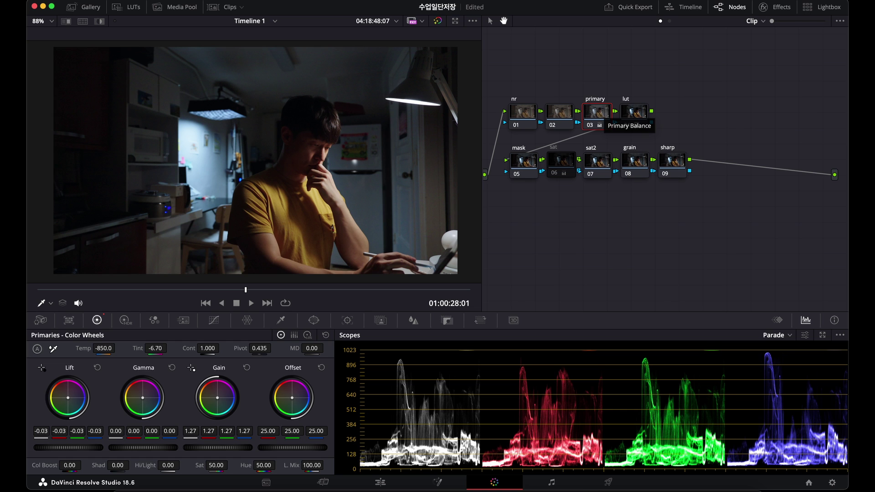
# Unlink the Spatial Threshold values on the nr node and set the spatial Chroma noise reduction to 5.0
pyautogui.click(521, 119)
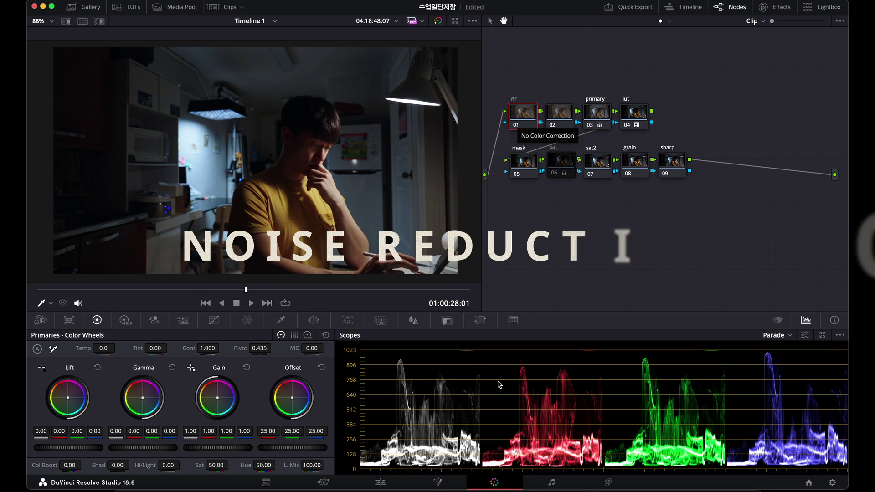
pyautogui.click(182, 318)
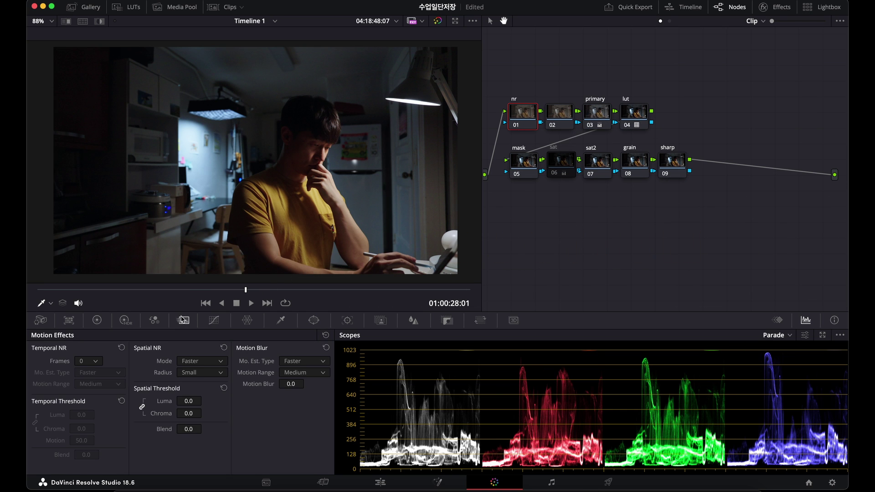
pyautogui.scroll(10, 331, 143)
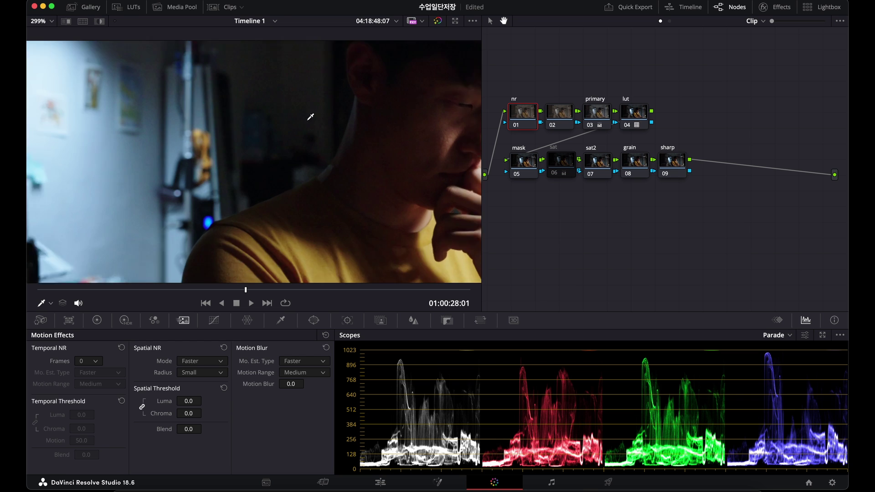
pyautogui.scroll(3, 296, 141)
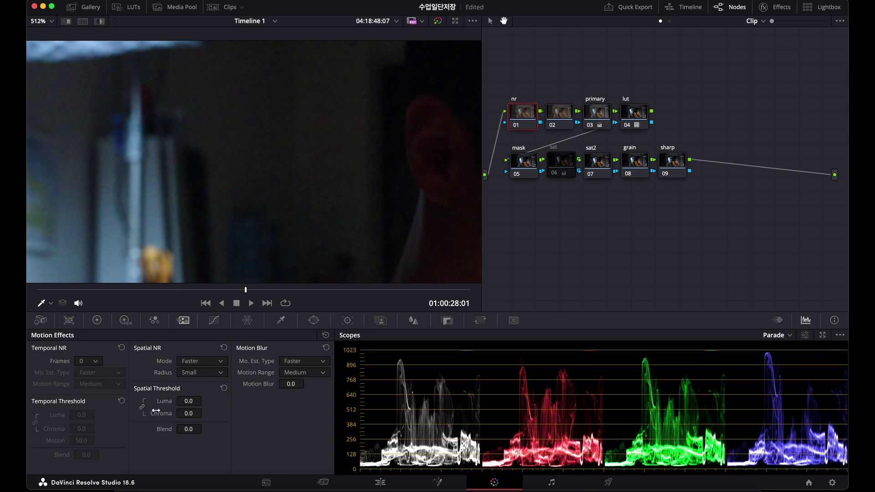
pyautogui.scroll(2, 297, 158)
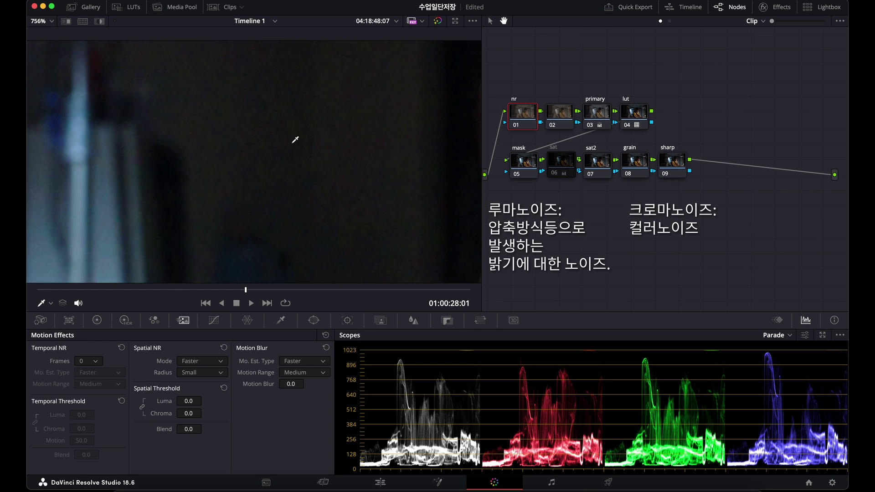
pyautogui.scroll(-2, 299, 181)
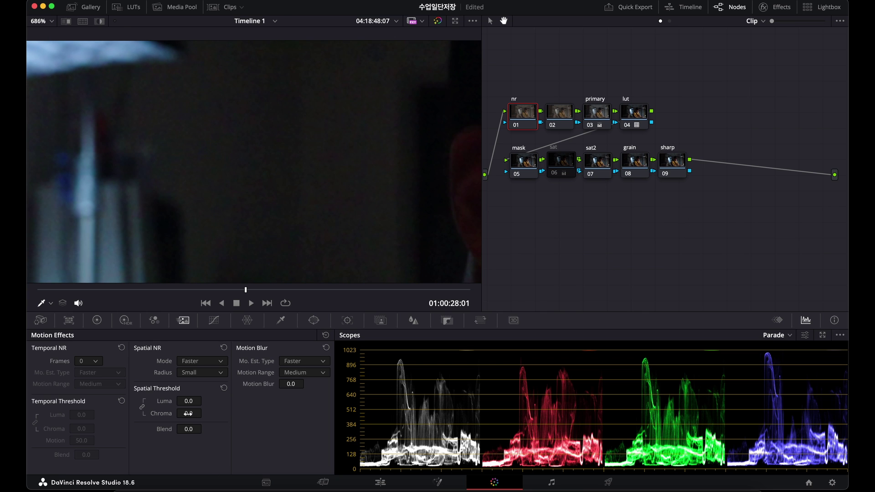
pyautogui.moveTo(187, 413); pyautogui.dragTo(205, 413)
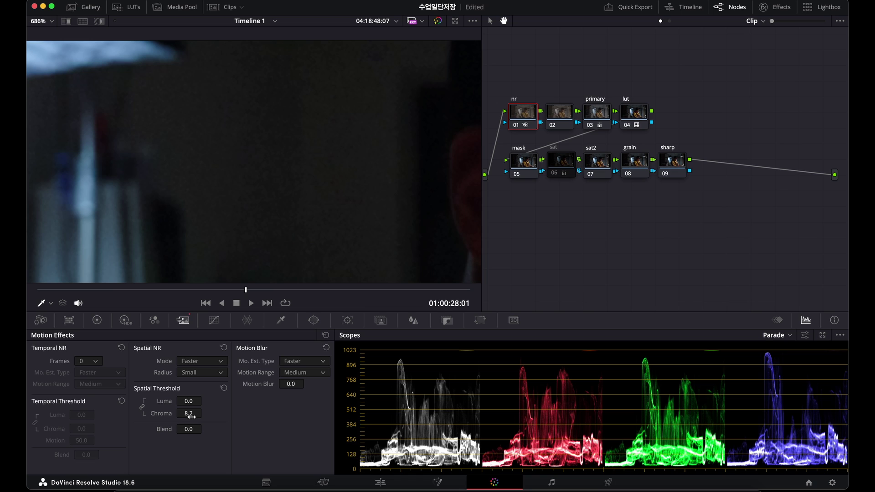
pyautogui.moveTo(187, 413); pyautogui.dragTo(205, 412)
# Set the nr node's Temporal NR to 3 frames with Better motion estimation and an unlinked Luma threshold of 4.6
pyautogui.click(96, 364)
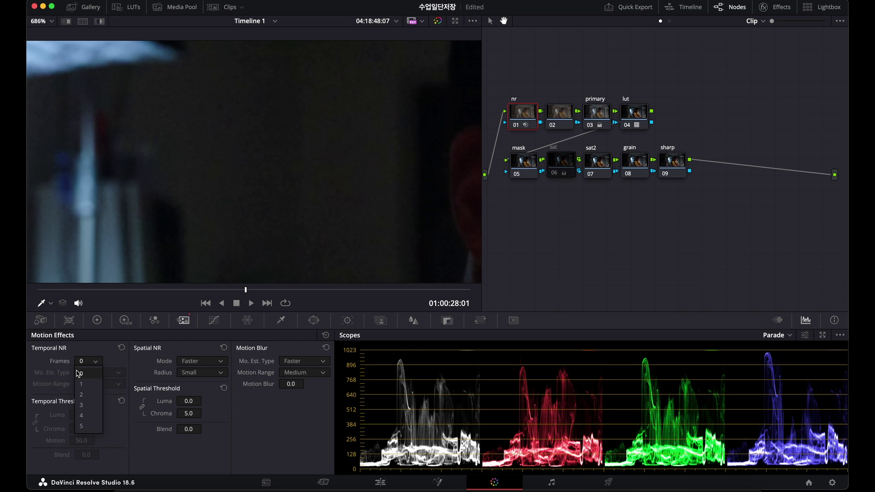
pyautogui.click(90, 404)
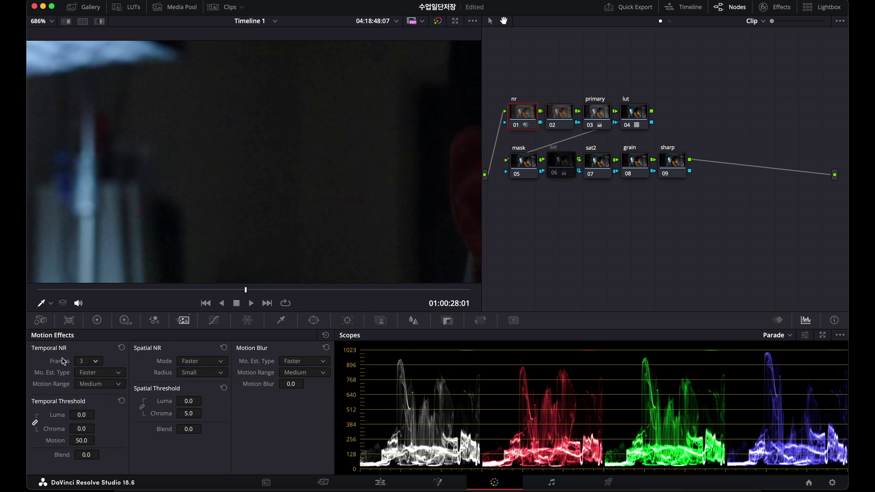
pyautogui.click(96, 374)
pyautogui.click(100, 396)
pyautogui.moveTo(97, 413); pyautogui.dragTo(97, 413)
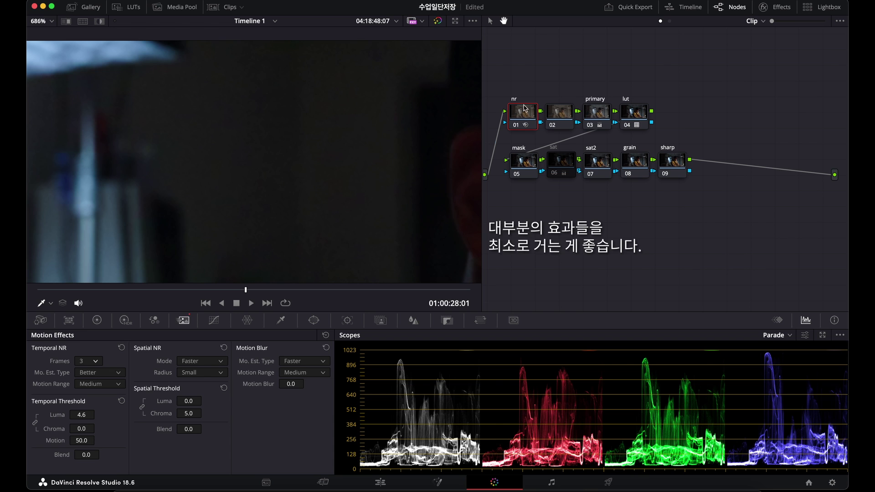
# Re-enable the sat node and open its Primaries color wheels
pyautogui.scroll(-10, 363, 201)
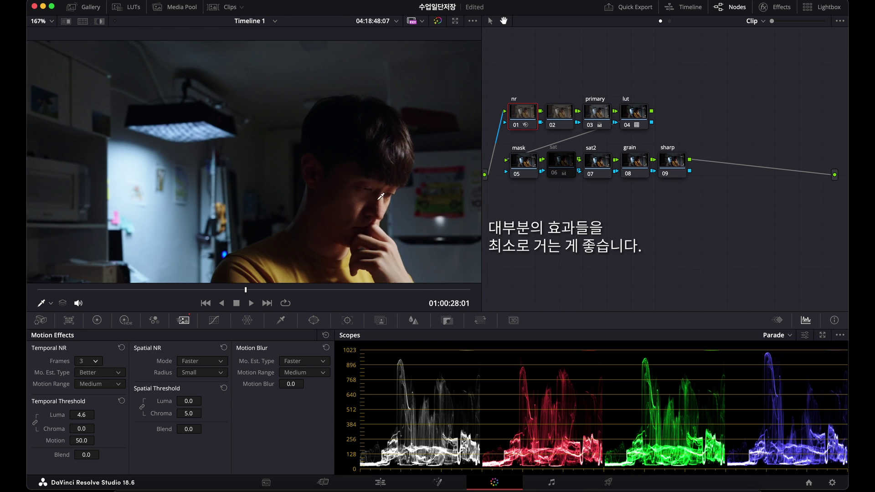
pyautogui.scroll(-5, 380, 196)
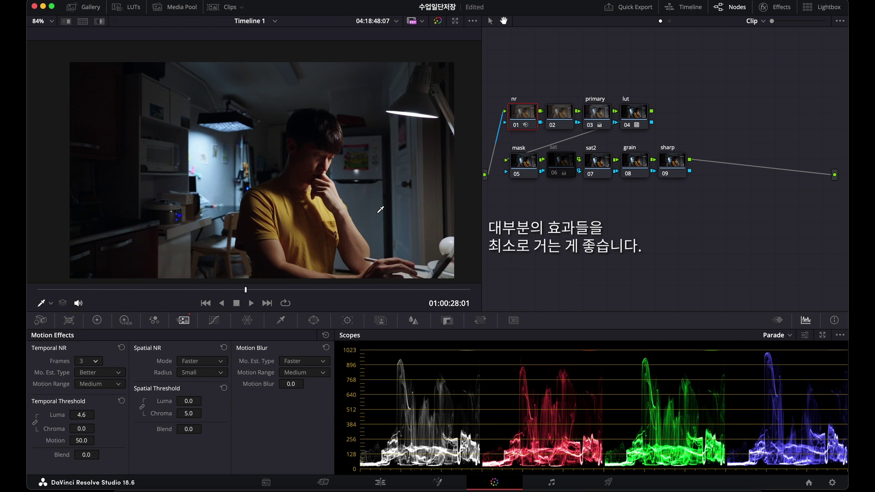
pyautogui.scroll(1, 380, 207)
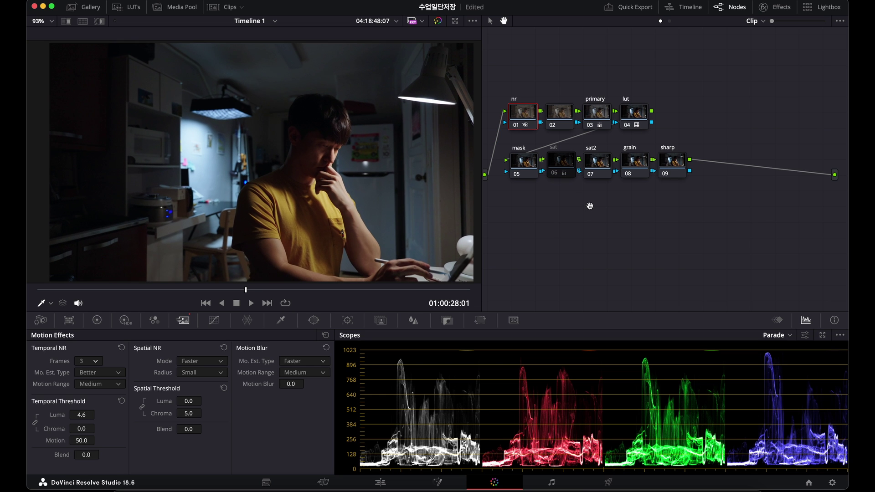
pyautogui.click(594, 170)
pyautogui.click(564, 167)
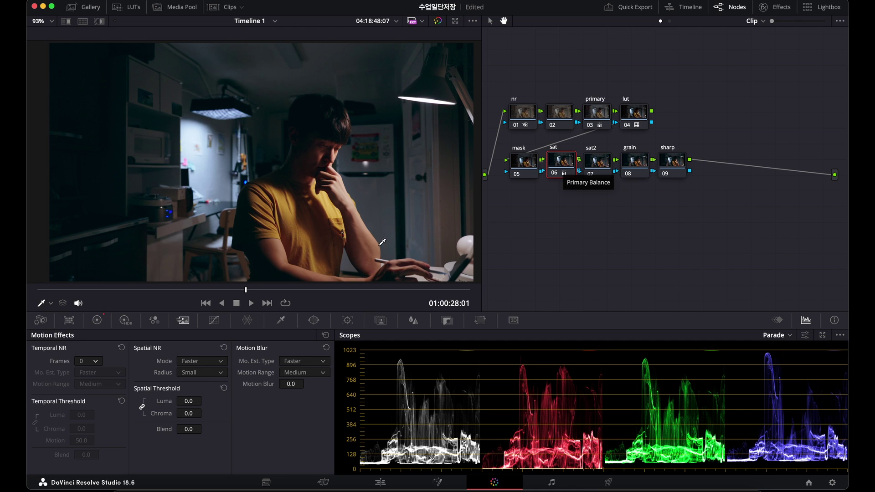
pyautogui.click(100, 320)
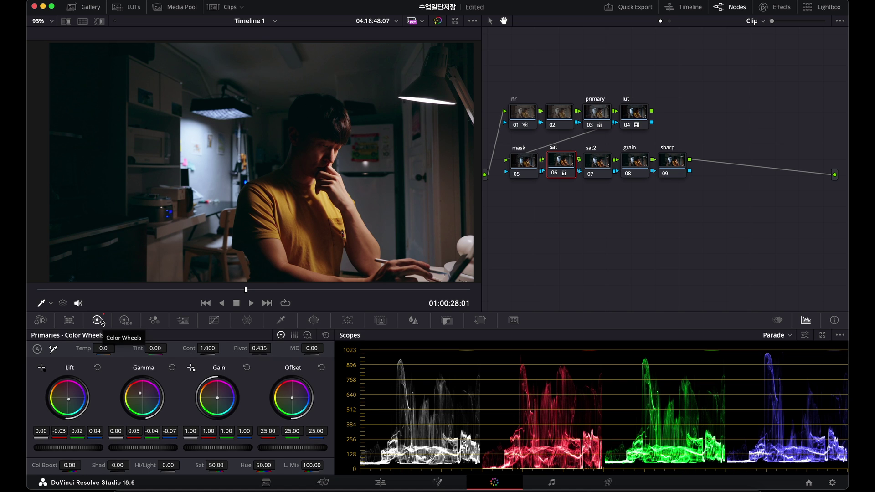
# Open the custom curves for the sat2 node
pyautogui.click(598, 162)
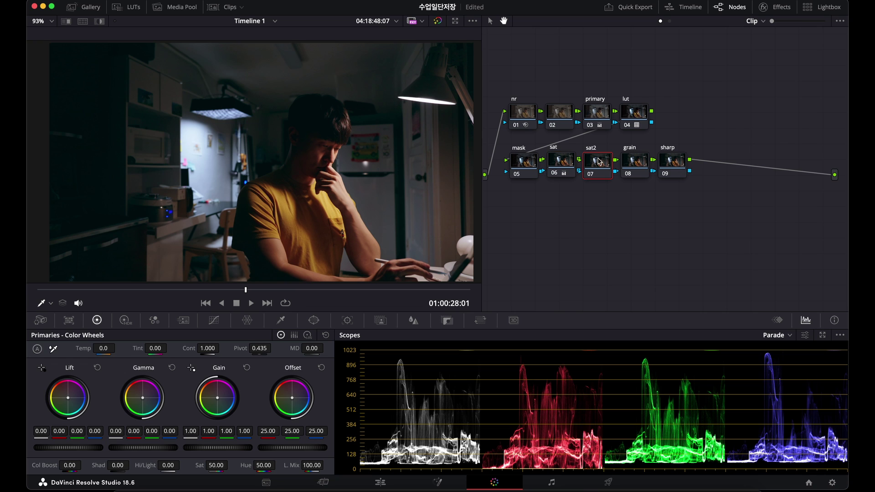
pyautogui.click(214, 320)
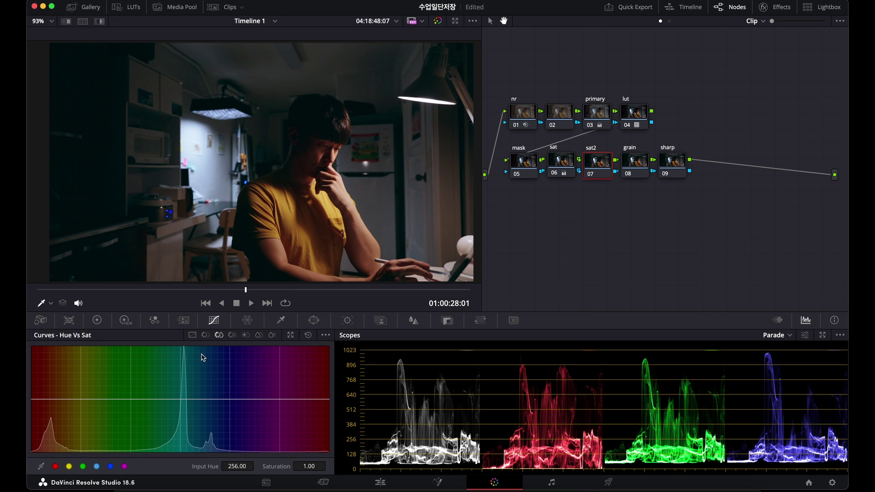
pyautogui.click(192, 336)
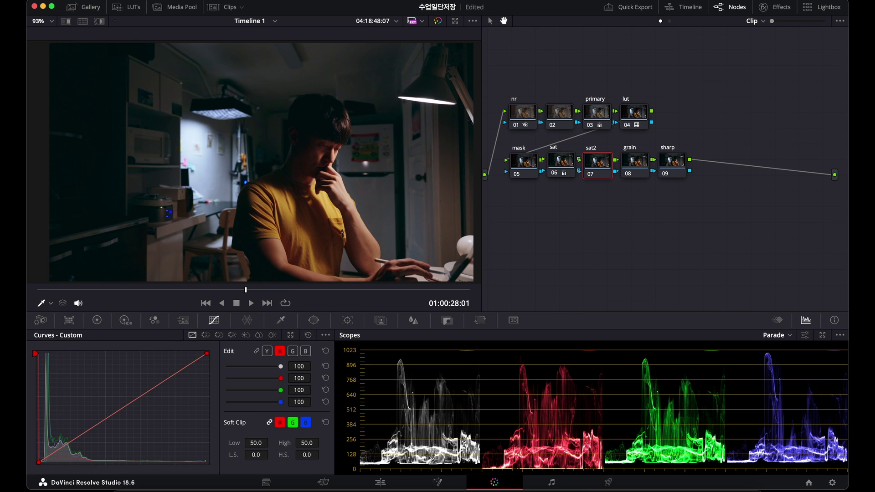
# Try raising the upper midtones of the luma curve on the sat2 node, and reset the custom curves
pyautogui.click(267, 351)
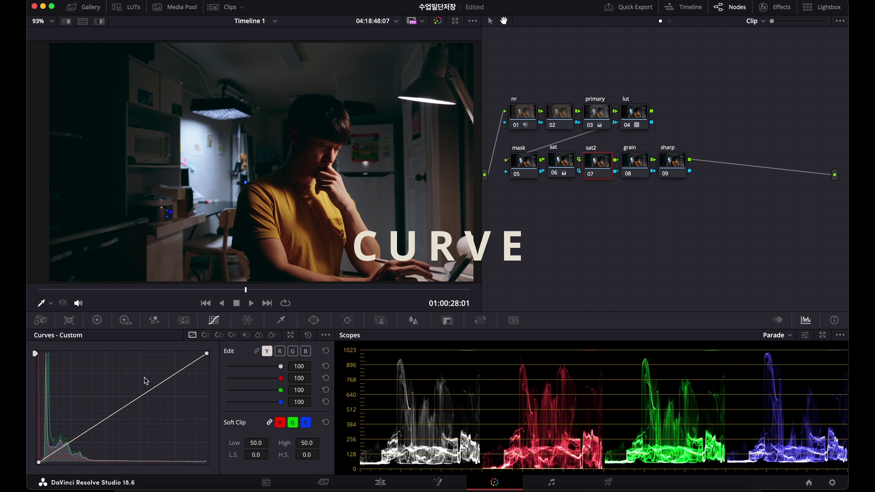
pyautogui.moveTo(140, 396)
pyautogui.mouseDown()
pyautogui.moveTo(146, 404)
pyautogui.moveTo(134, 390)
pyautogui.mouseUp()
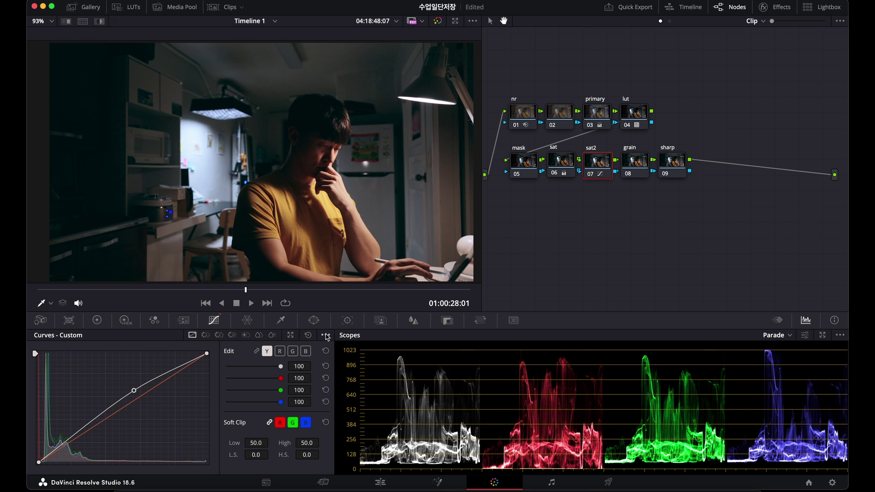
pyautogui.click(309, 335)
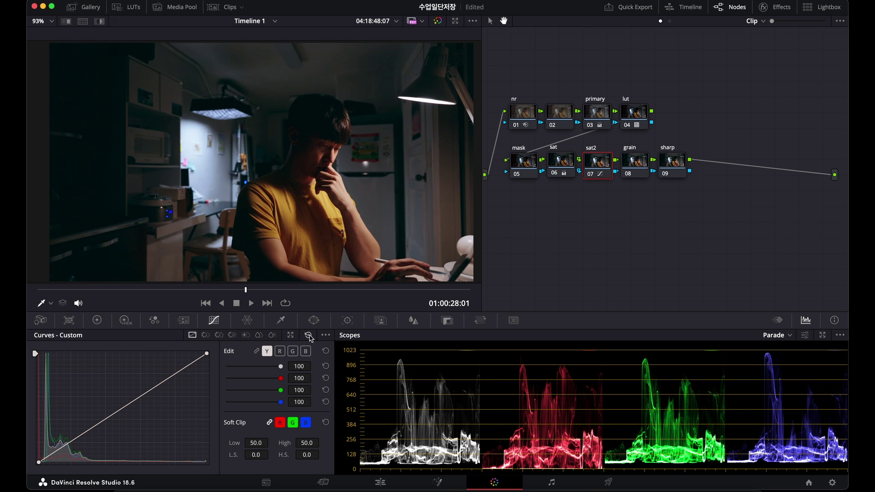
# Lower the midtones of the red custom curve slightly on the sat2 node
pyautogui.click(256, 351)
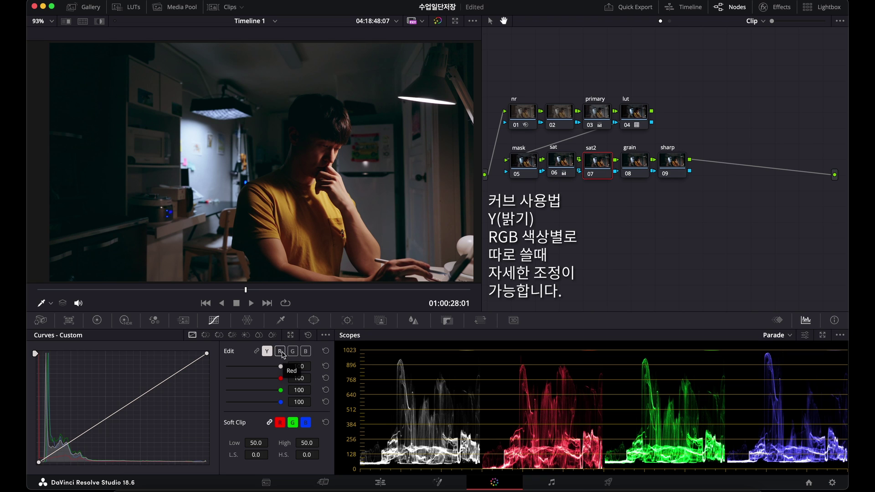
pyautogui.click(282, 353)
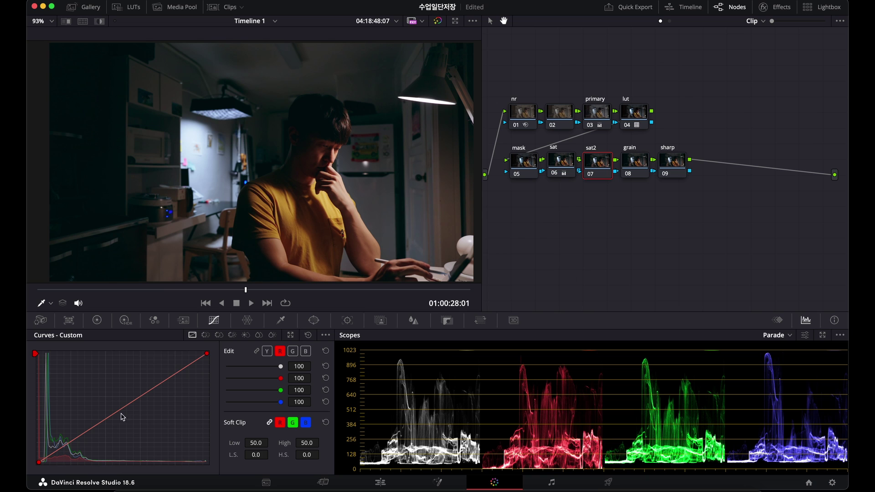
pyautogui.moveTo(124, 411); pyautogui.dragTo(131, 409)
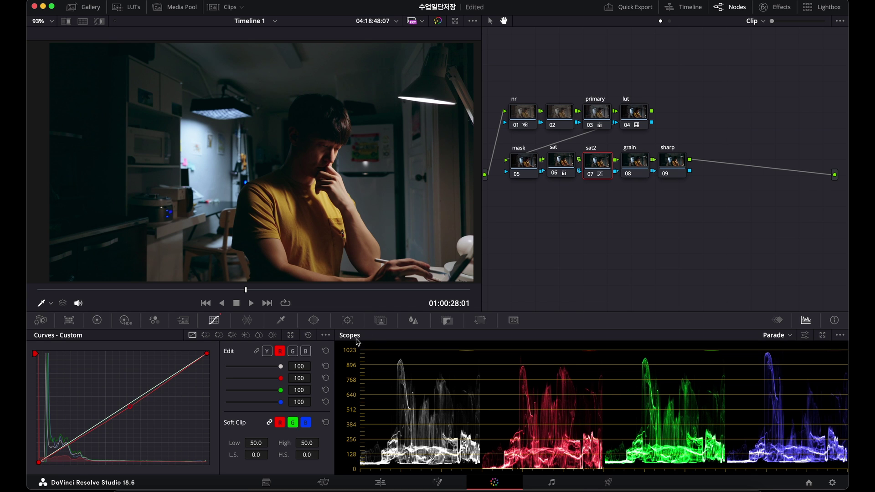
# Anchor the upper midtones of the blue and green custom curves and raise the shadows of both channels slightly
pyautogui.click(308, 352)
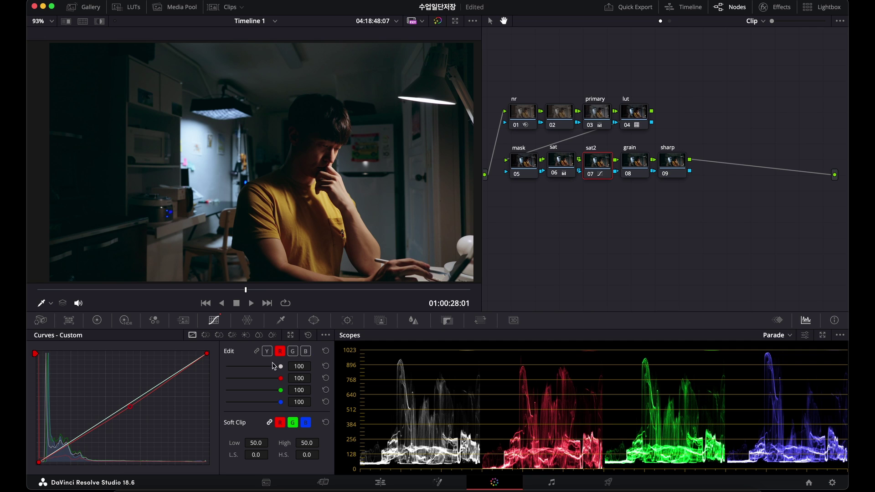
pyautogui.click(135, 399)
pyautogui.moveTo(80, 439); pyautogui.dragTo(78, 435)
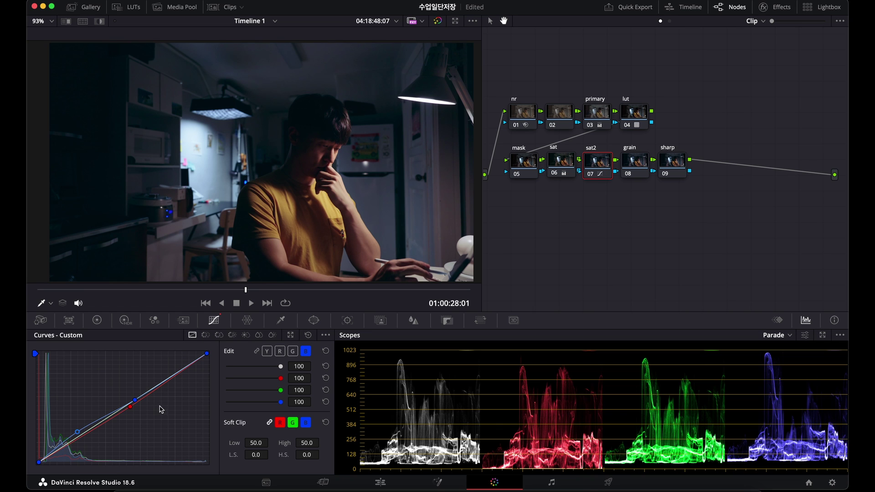
pyautogui.click(293, 351)
pyautogui.click(141, 397)
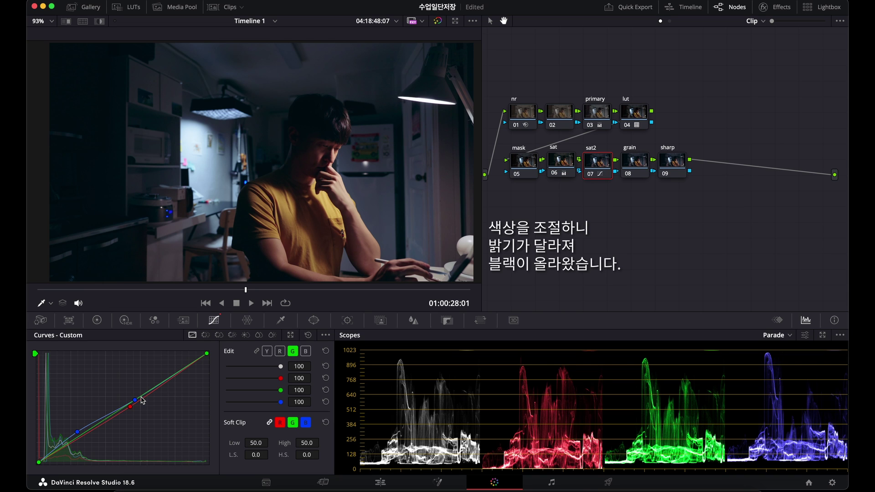
pyautogui.click(93, 428)
pyautogui.moveTo(93, 429); pyautogui.dragTo(89, 428)
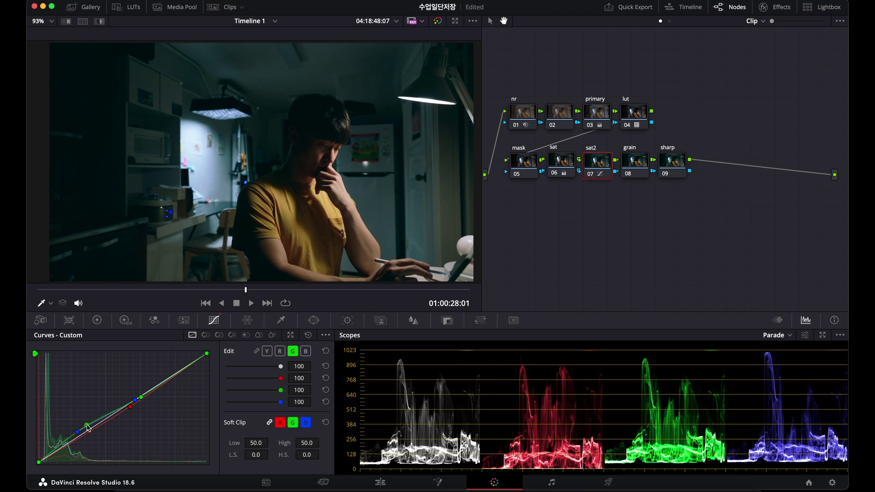
# Add hue points on the Hue Vs Hue curve and shift the blue point to Input Hue 117.63 with Hue Rotate 18.40
pyautogui.click(218, 335)
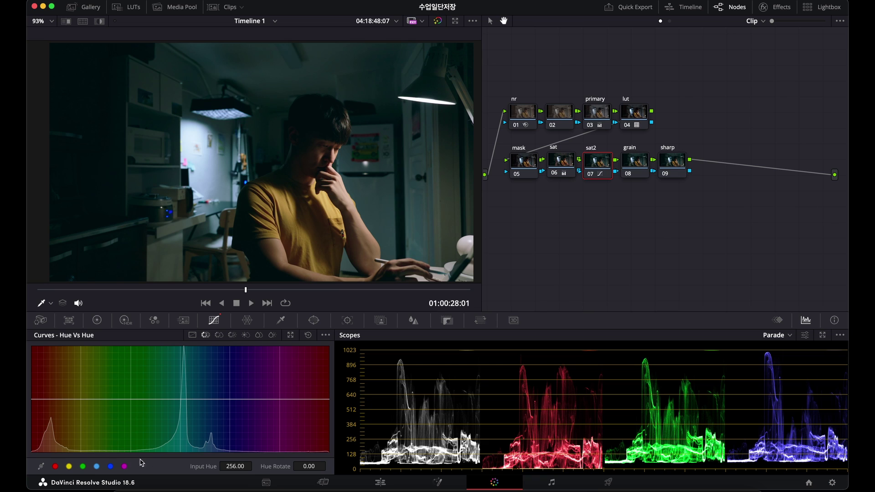
pyautogui.click(83, 467)
pyautogui.click(110, 466)
pyautogui.moveTo(230, 399)
pyautogui.mouseDown()
pyautogui.moveTo(221, 383)
pyautogui.moveTo(220, 411)
pyautogui.moveTo(216, 395)
pyautogui.mouseUp()
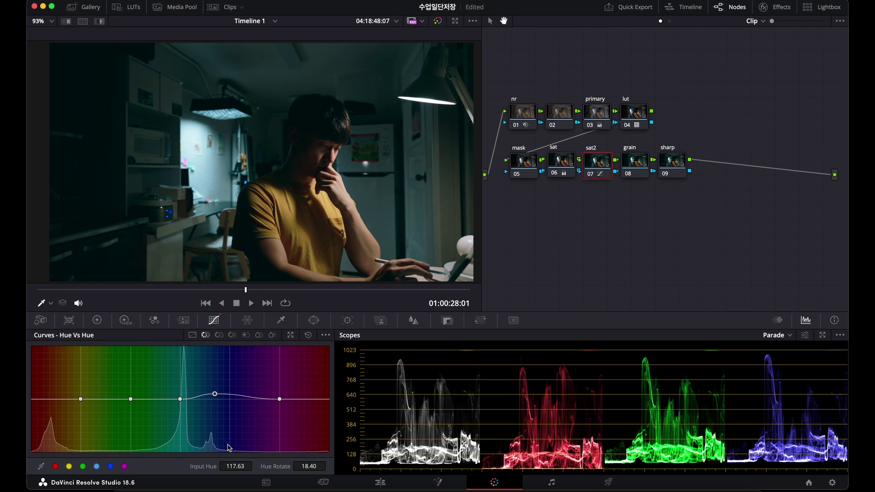
# Desaturate the blacks on the Lum Vs Sat curve, holding the brighter tones with a point at Input Lum 0.14, Saturation 0.99
pyautogui.click(234, 337)
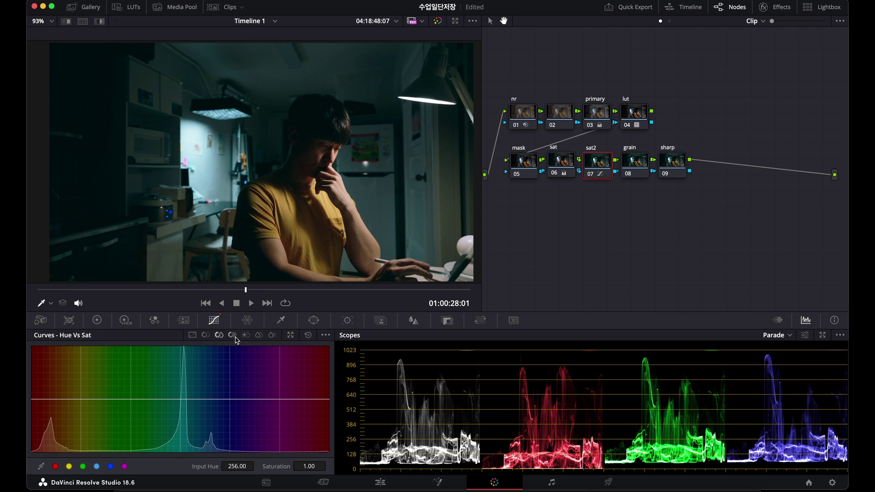
pyautogui.click(246, 335)
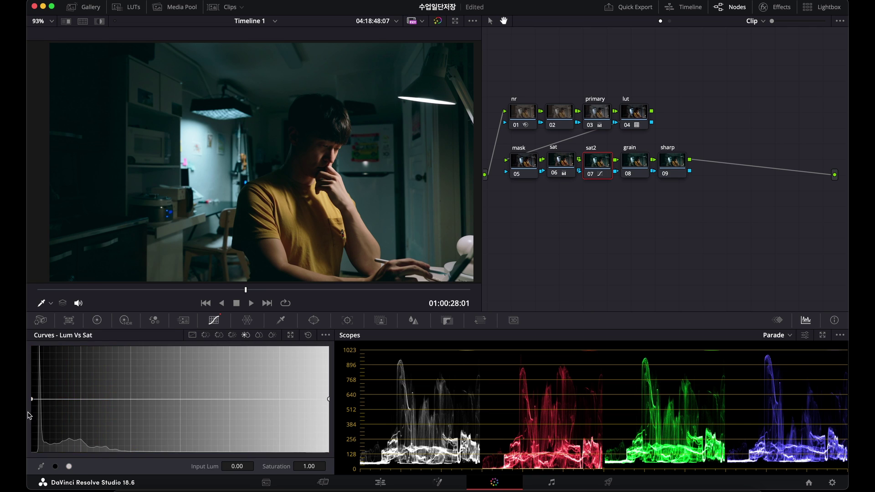
pyautogui.click(52, 400)
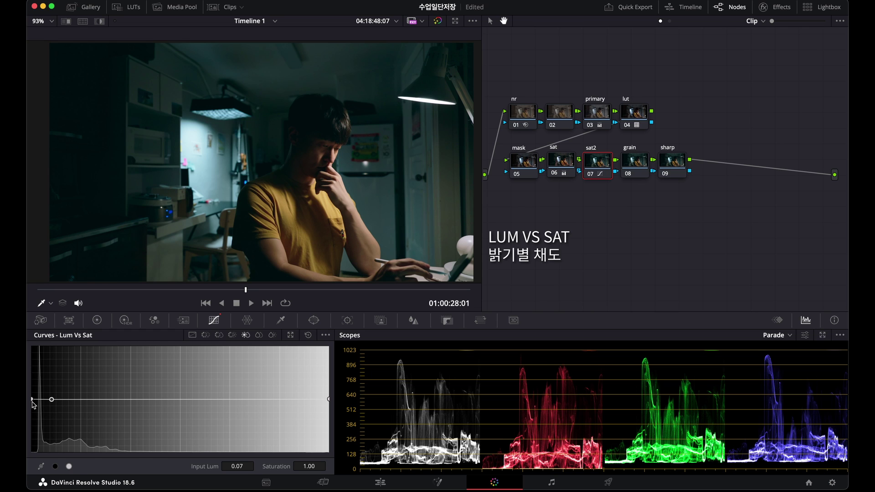
pyautogui.moveTo(33, 402); pyautogui.dragTo(71, 400)
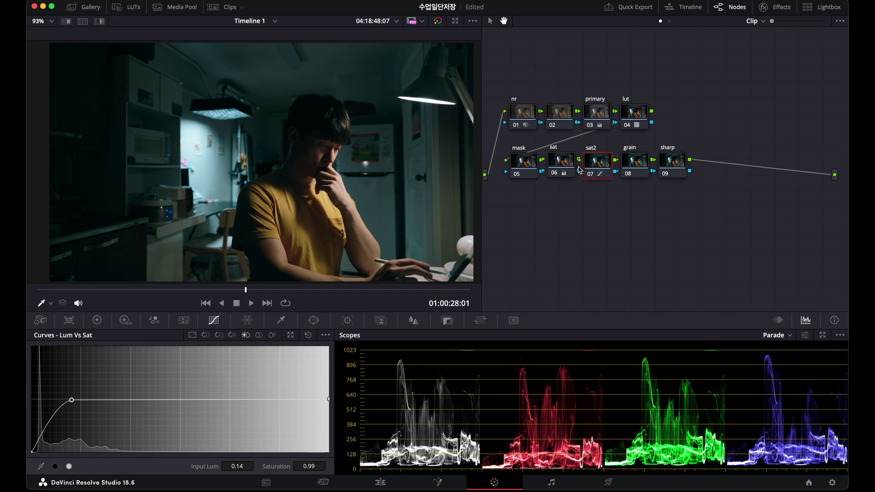
# Toggle the sat2 node off and on repeatedly to compare the image with and without its curve adjustments
pyautogui.press('super+d')
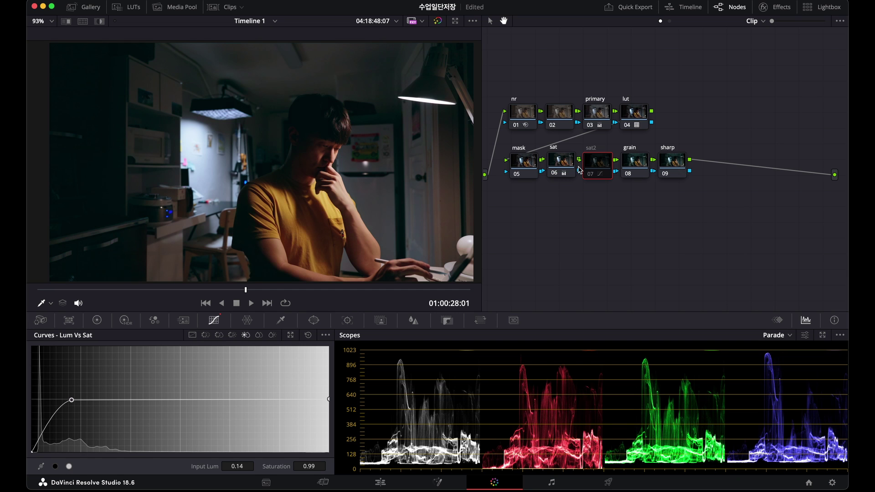
pyautogui.press('super+d')
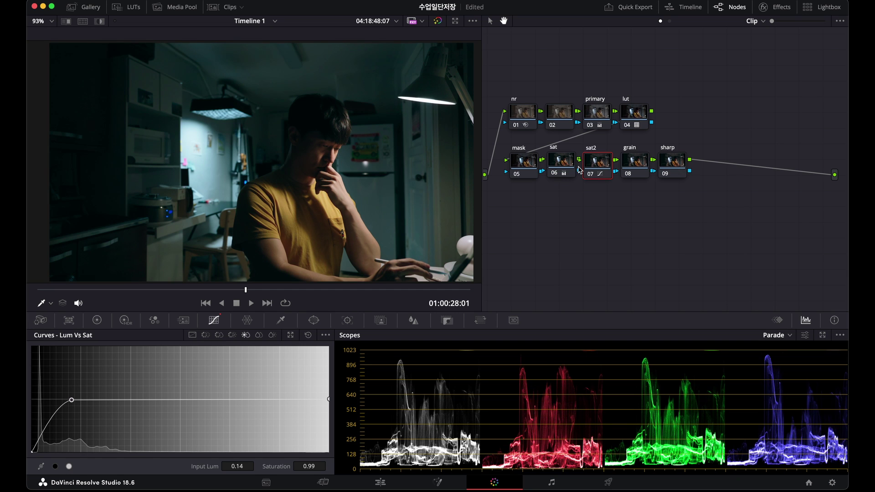
pyautogui.press('super+d')
pyautogui.press('super+d')
pyautogui.press('super+d')
pyautogui.press('super+d')
pyautogui.press('super+d')
pyautogui.press('super+d')
# Add a serial node labelled sat3 after sat2 and arrange it with the grain node below the second row
pyautogui.moveTo(693, 208)
pyautogui.mouseDown()
pyautogui.moveTo(625, 162)
pyautogui.moveTo(700, 204)
pyautogui.mouseUp()
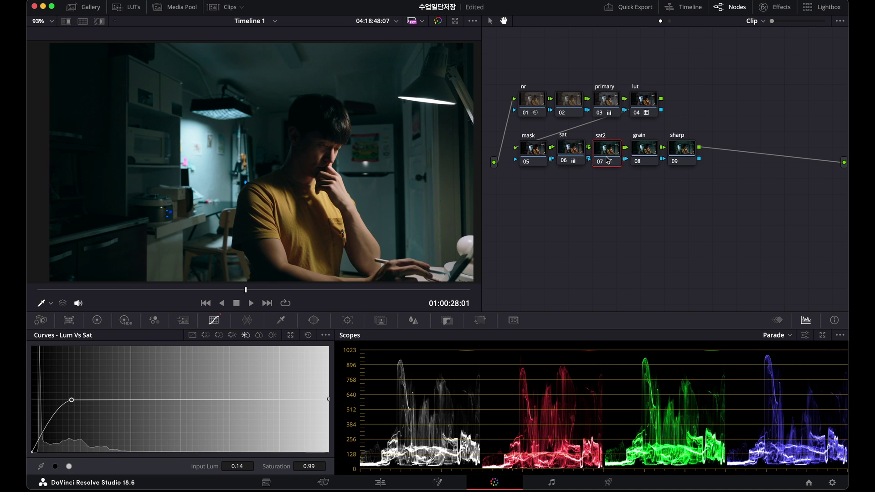
pyautogui.hotkey('alt', 's')
pyautogui.moveTo(662, 190); pyautogui.dragTo(590, 217)
pyautogui.moveTo(649, 157); pyautogui.dragTo(674, 203)
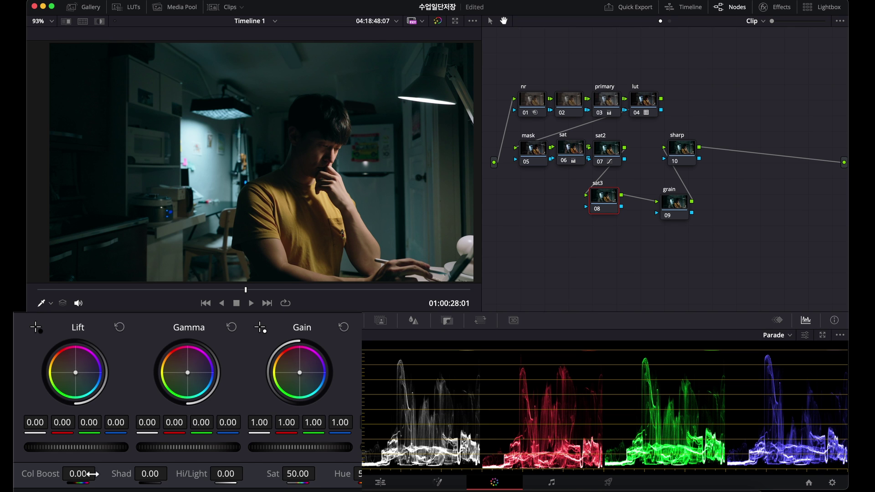
# Try different Color Boost amounts on the sat3 node, settle on a slight increase, and tidy the node's position
pyautogui.moveTo(75, 474); pyautogui.dragTo(100, 473)
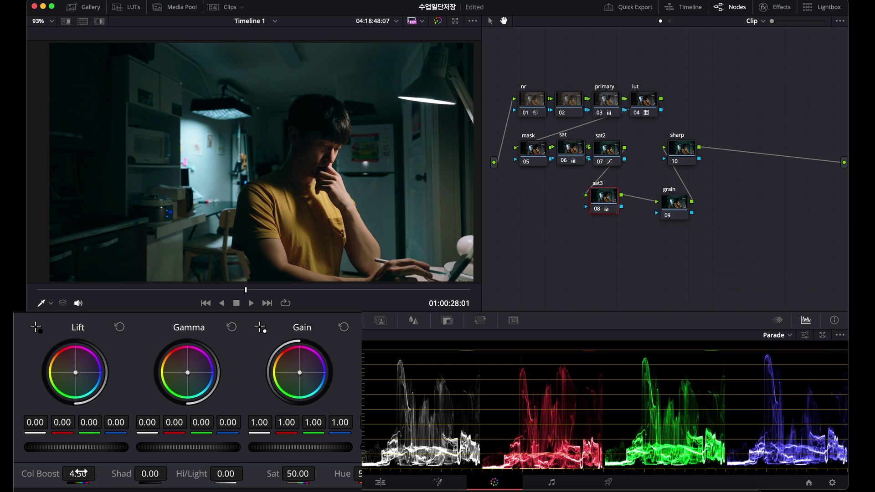
pyautogui.moveTo(100, 472)
pyautogui.mouseDown()
pyautogui.moveTo(91, 472)
pyautogui.moveTo(100, 473)
pyautogui.mouseUp()
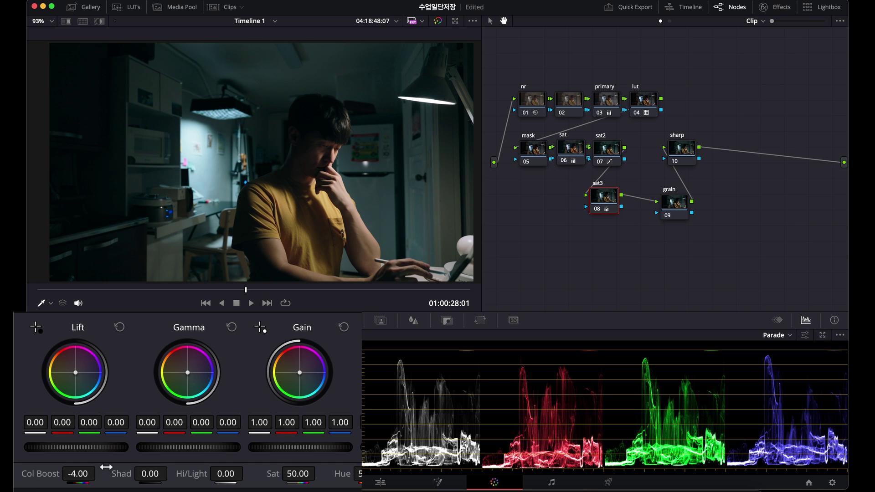
pyautogui.moveTo(99, 473); pyautogui.dragTo(100, 472)
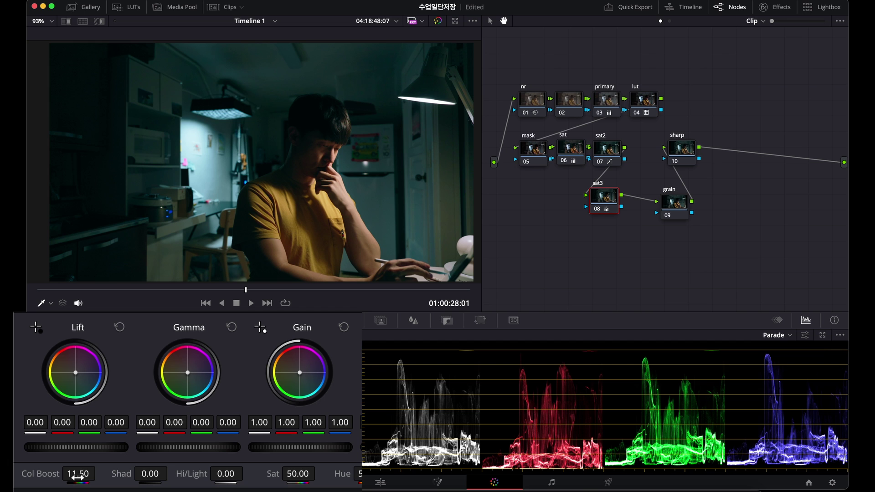
pyautogui.moveTo(74, 474); pyautogui.dragTo(100, 473)
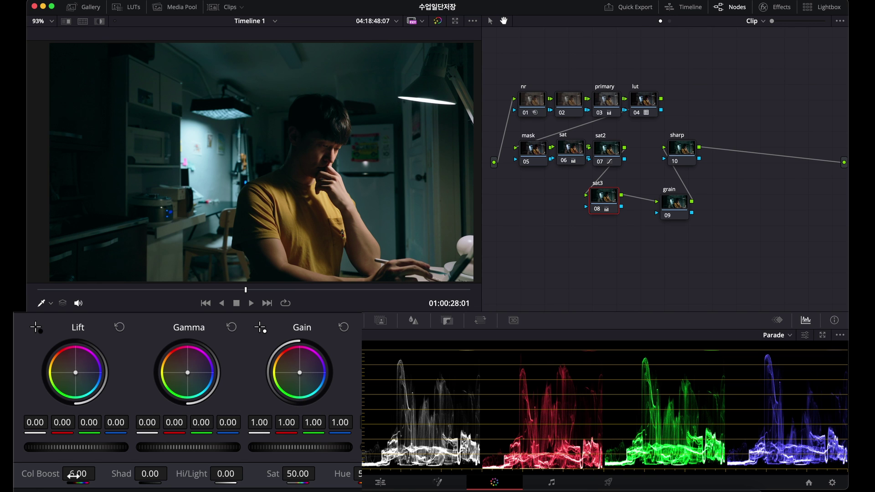
pyautogui.moveTo(599, 195); pyautogui.dragTo(610, 189)
# Add an inverted circular window around the man on the mask node, Size about 58.81, Aspect 53.72 and Soft 1 4.75
pyautogui.click(536, 156)
pyautogui.click(347, 320)
pyautogui.click(313, 321)
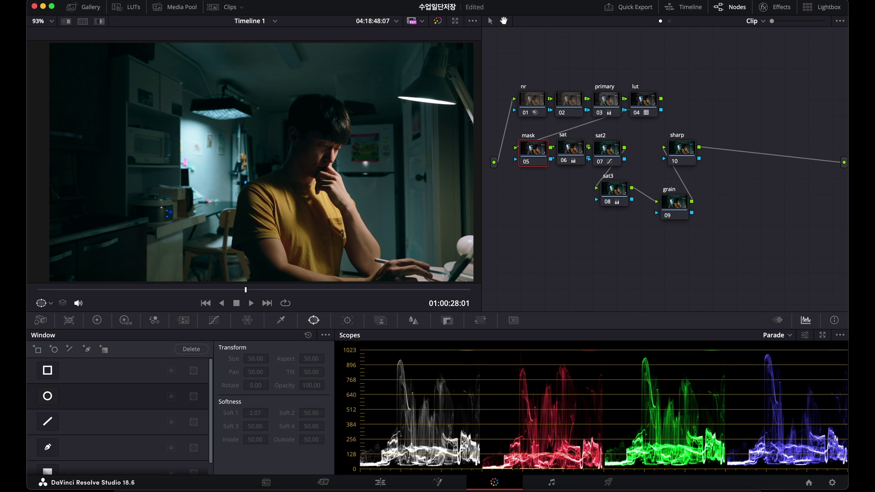
pyautogui.click(47, 396)
pyautogui.moveTo(296, 161); pyautogui.dragTo(384, 163)
pyautogui.moveTo(309, 106); pyautogui.dragTo(315, 61)
pyautogui.moveTo(422, 174); pyautogui.dragTo(386, 186)
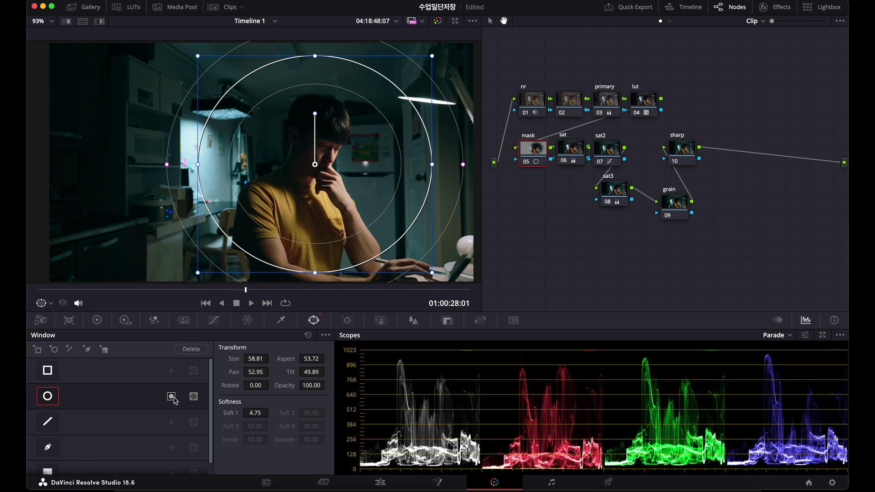
pyautogui.click(171, 396)
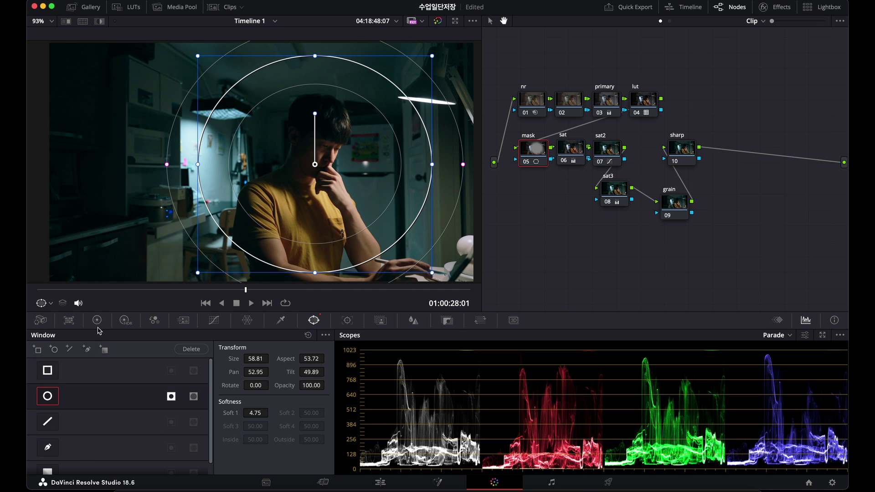
# Lower the master Lift to -0.01 on the mask node to darken the area outside the window
pyautogui.click(97, 320)
pyautogui.click(281, 320)
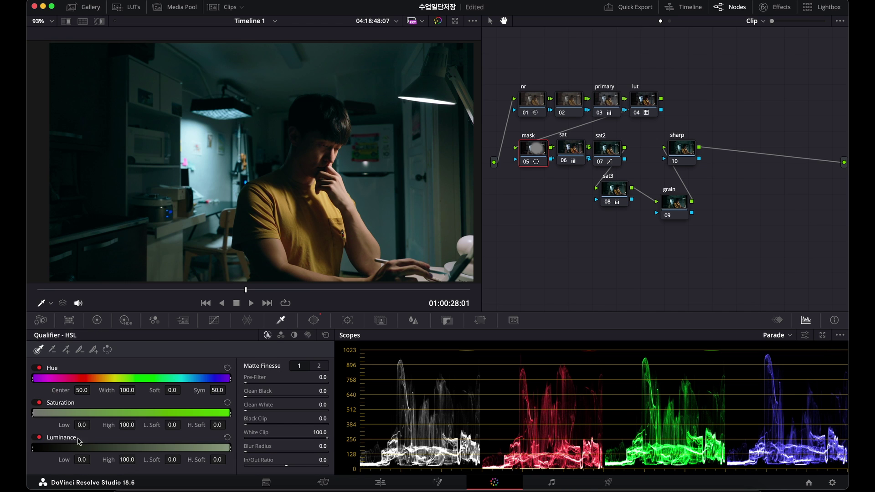
pyautogui.click(100, 325)
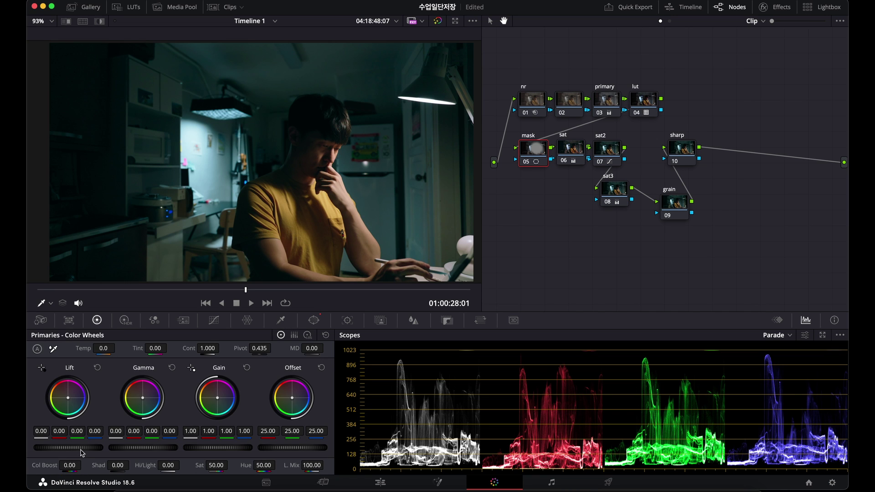
pyautogui.moveTo(83, 451); pyautogui.dragTo(81, 451)
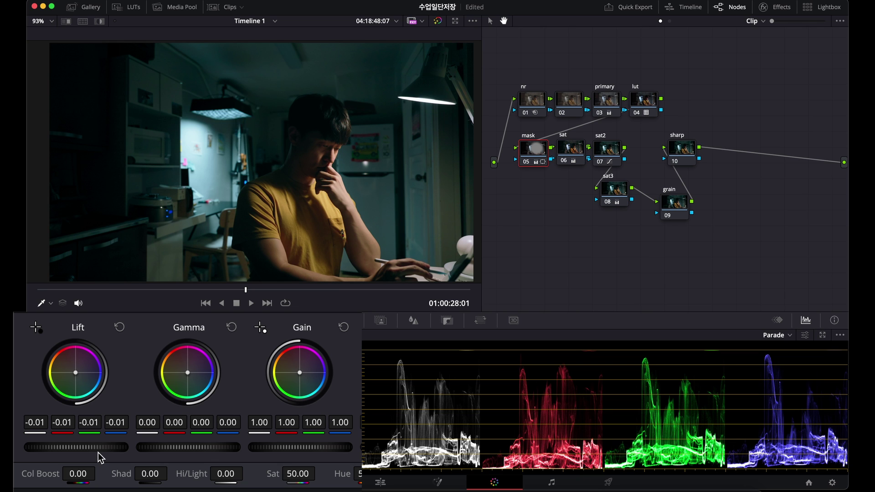
# Switch the scopes to Vectorscope and review the sat node's color wheel settings
pyautogui.click(787, 335)
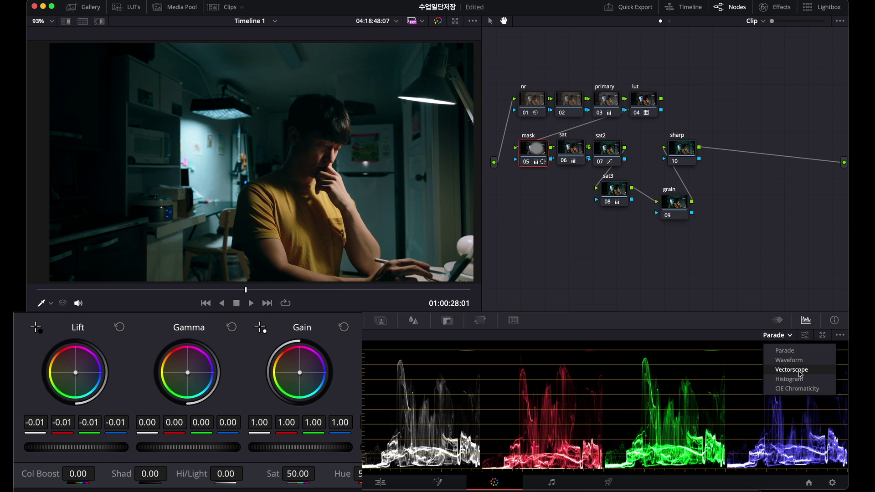
pyautogui.click(791, 370)
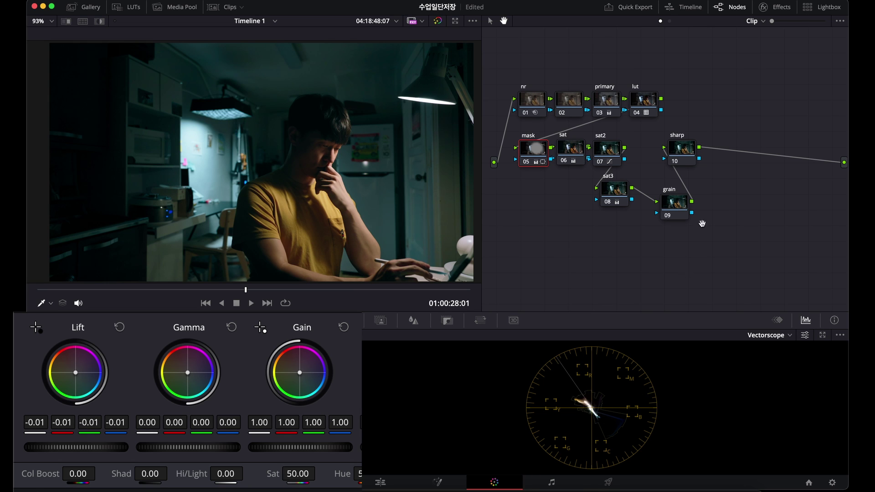
pyautogui.click(580, 149)
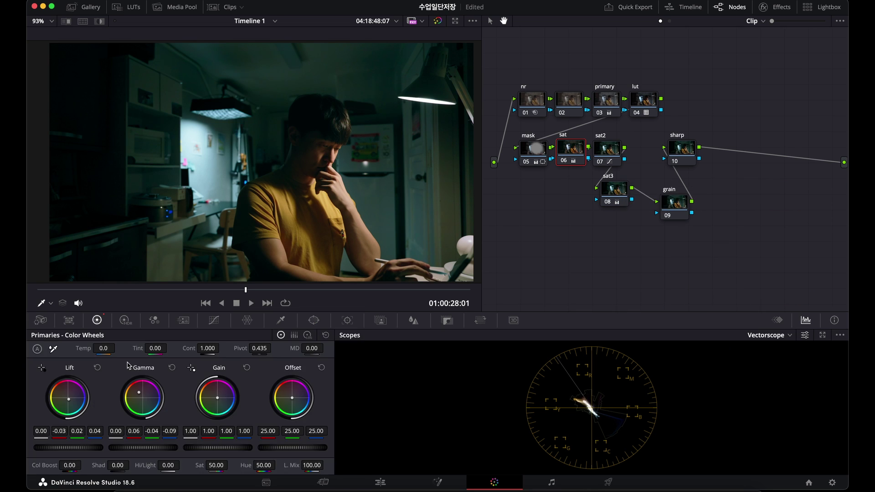
# Move the grain node beside sat3 and apply the Dehancer Pro 7.1.0 film emulation effect to it
pyautogui.moveTo(681, 205); pyautogui.dragTo(661, 196)
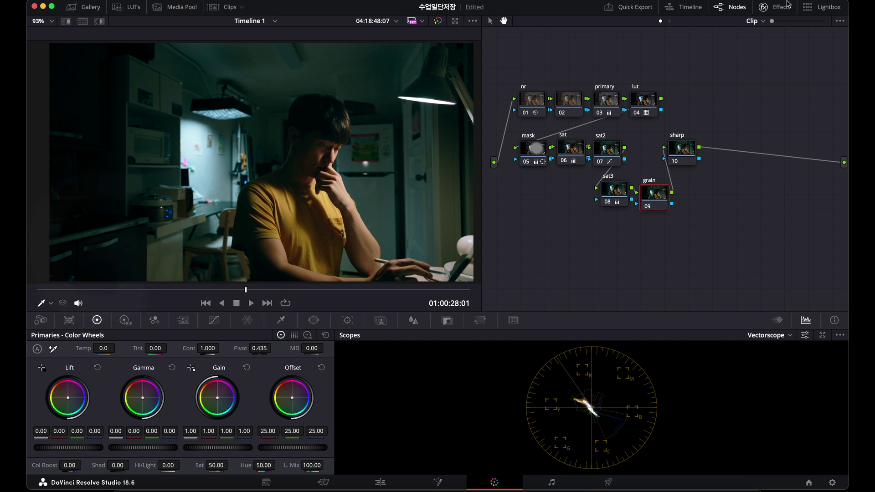
pyautogui.click(763, 7)
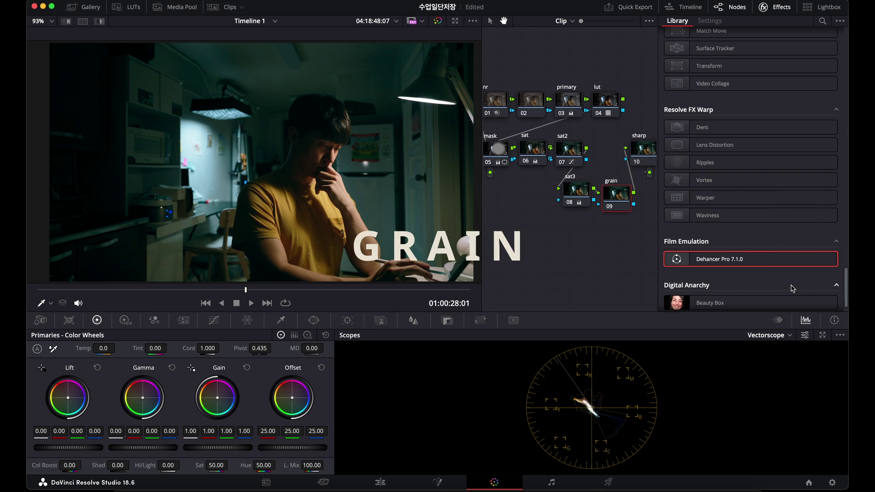
pyautogui.scroll(10, 775, 230)
pyautogui.scroll(12, 790, 218)
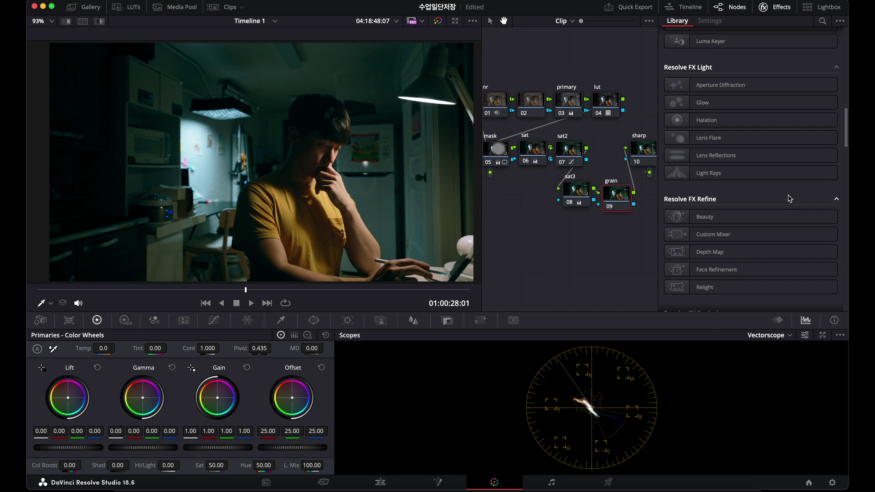
pyautogui.moveTo(846, 101); pyautogui.dragTo(845, 304)
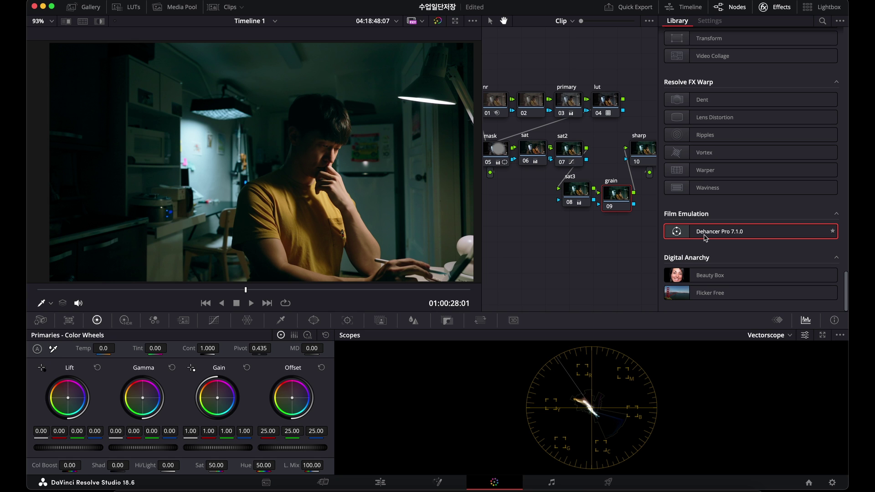
pyautogui.moveTo(706, 235); pyautogui.dragTo(621, 204)
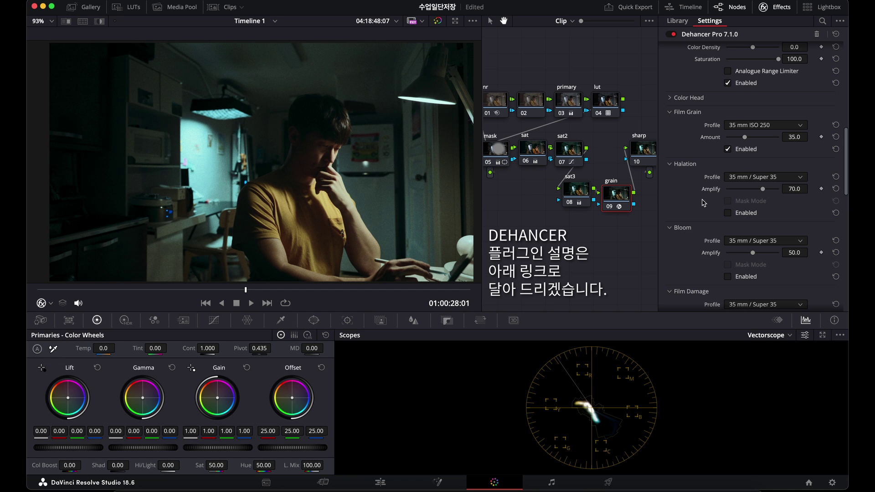
# Disable the Print, Expand and Film sections of the Dehancer effect on the grain node
pyautogui.scroll(-3, 704, 203)
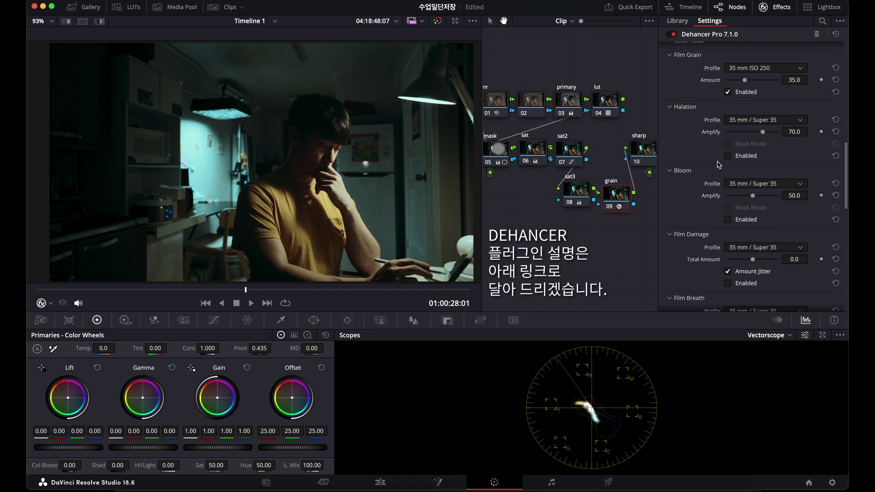
pyautogui.scroll(-1, 719, 165)
pyautogui.scroll(-5, 729, 150)
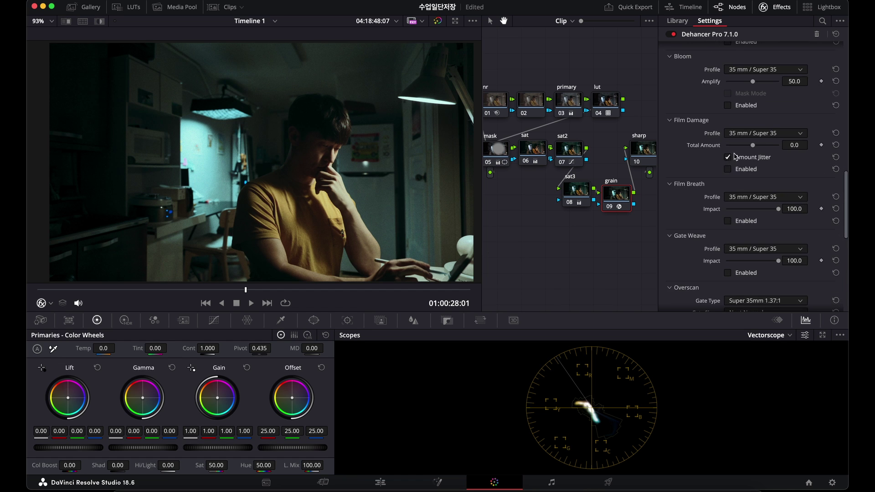
pyautogui.scroll(6, 724, 157)
pyautogui.scroll(5, 720, 160)
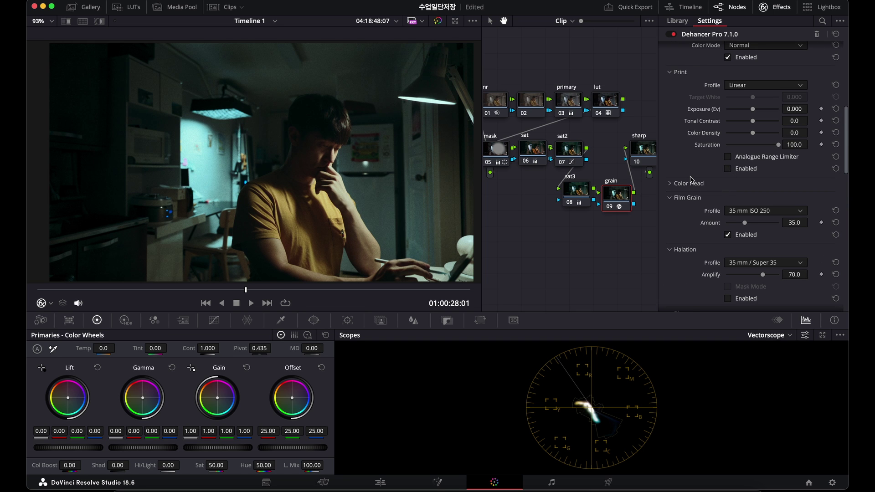
pyautogui.scroll(3, 695, 180)
pyautogui.click(727, 114)
pyautogui.scroll(4, 728, 123)
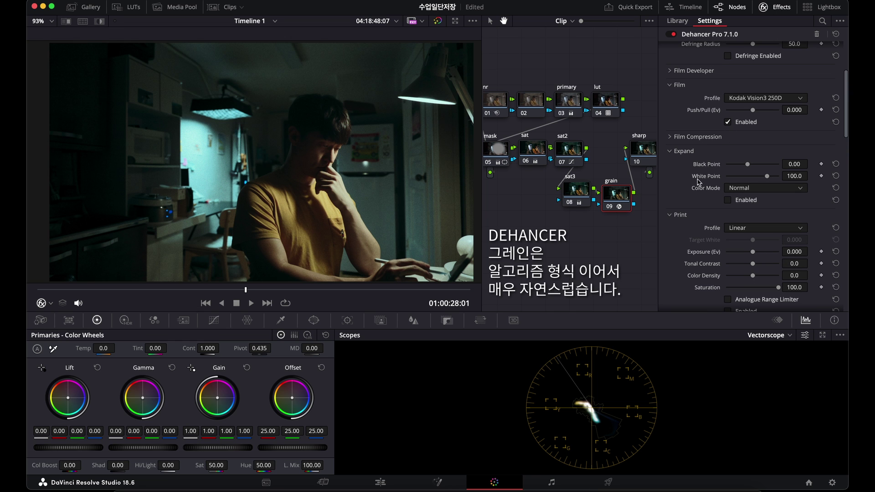
pyautogui.click(727, 122)
# Try a Film Grain Amount of 100 in Dehancer and reduce it to 14.7
pyautogui.scroll(-4, 679, 184)
pyautogui.scroll(-2, 679, 184)
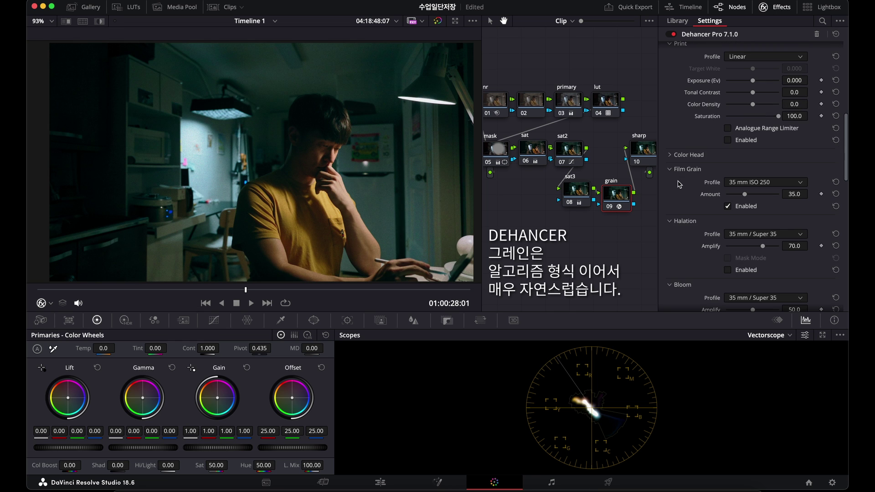
pyautogui.doubleClick(794, 194)
pyautogui.write('100')
pyautogui.press('Return')
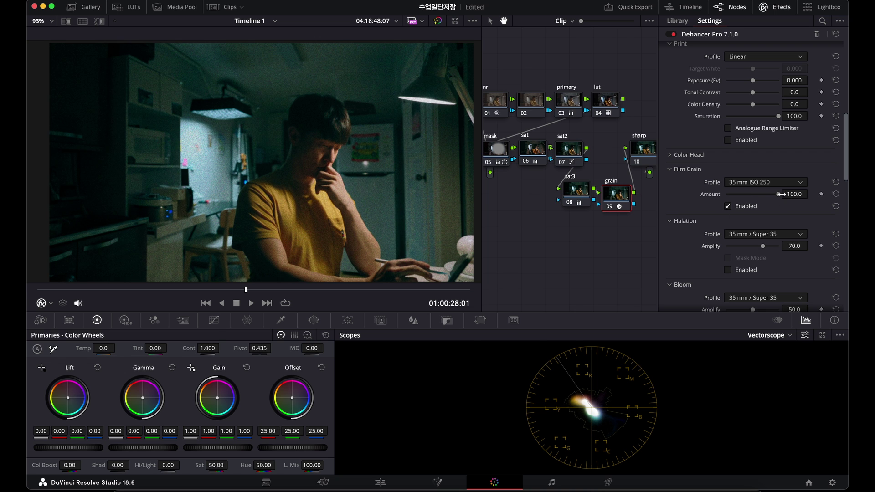
pyautogui.moveTo(773, 199); pyautogui.dragTo(735, 197)
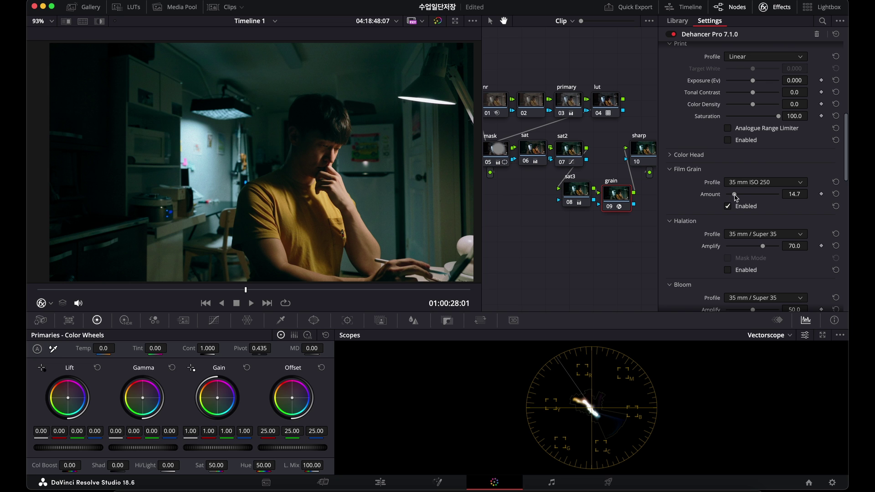
# Enable Halation in the Dehancer effect and set its Amplify to 21.1
pyautogui.scroll(-3, 687, 239)
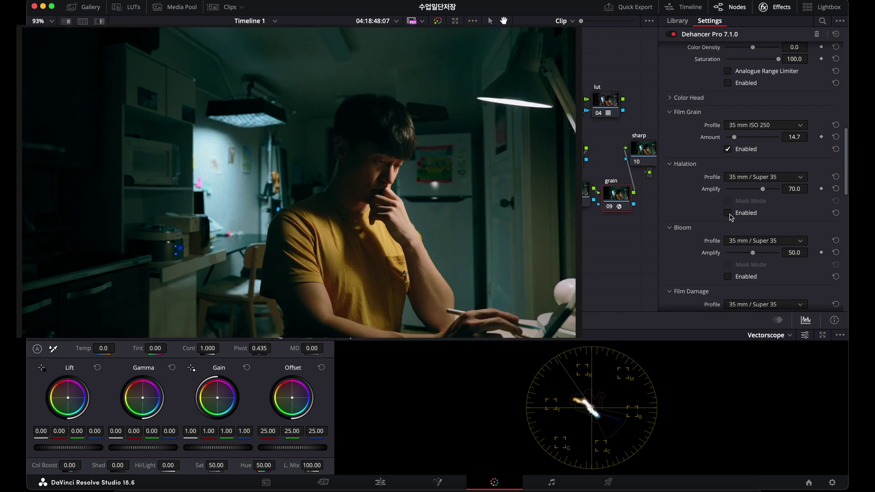
pyautogui.click(728, 213)
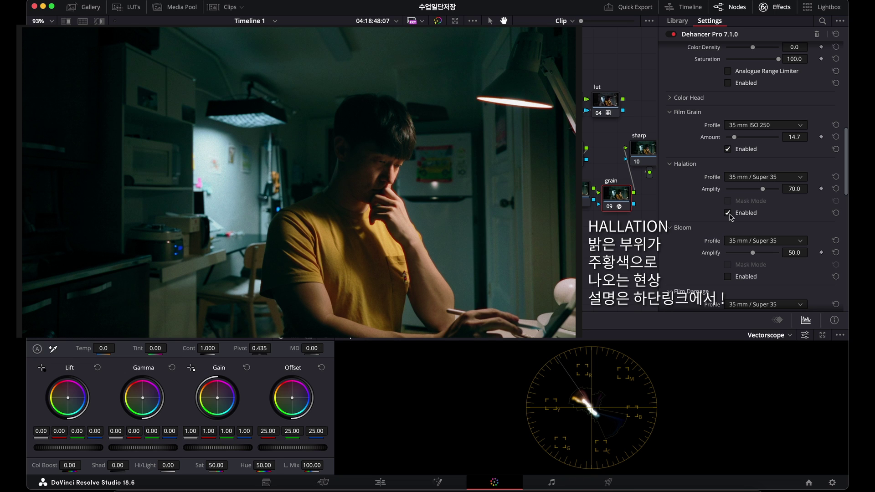
pyautogui.moveTo(758, 192); pyautogui.dragTo(737, 188)
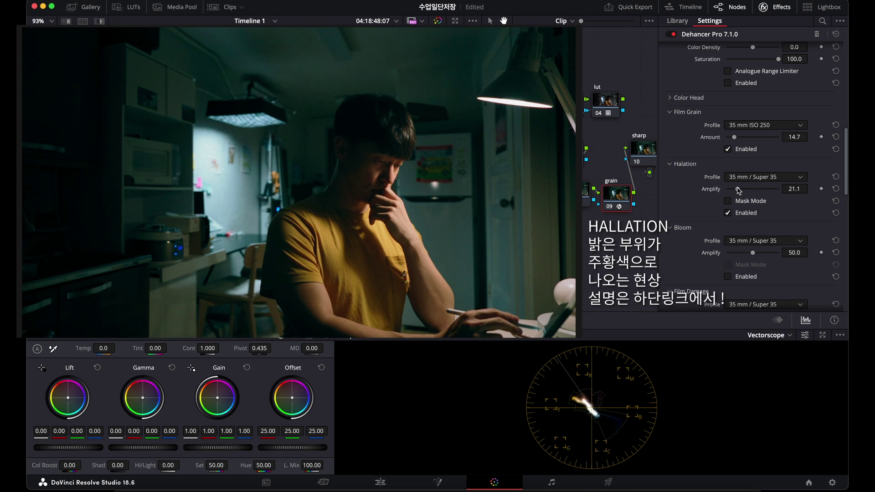
pyautogui.moveTo(739, 191); pyautogui.dragTo(739, 192)
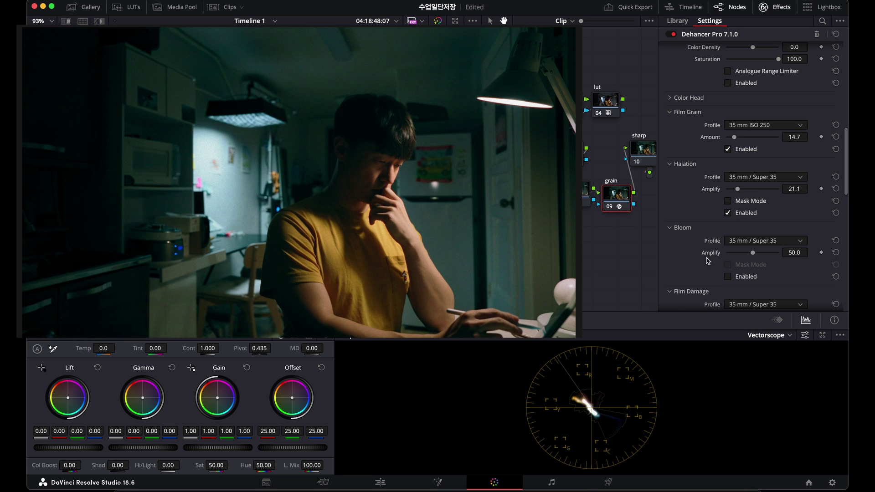
# Enable Bloom in the Dehancer effect, try Amplify at 100, and reduce it to 33.0 while previewing in Mask Mode
pyautogui.scroll(-3, 705, 258)
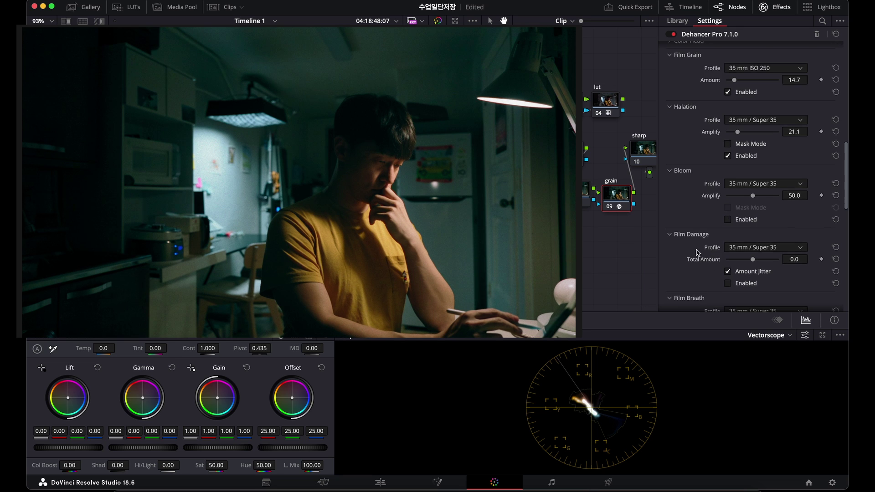
pyautogui.click(727, 219)
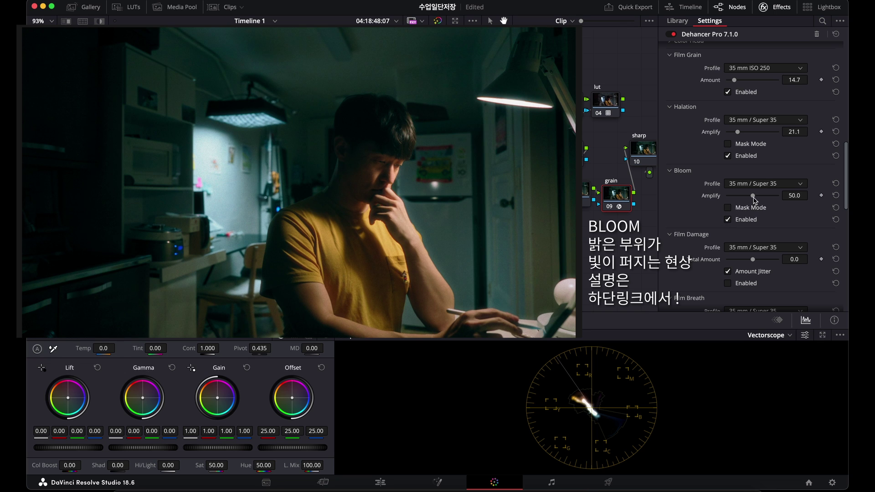
pyautogui.moveTo(753, 196); pyautogui.dragTo(782, 199)
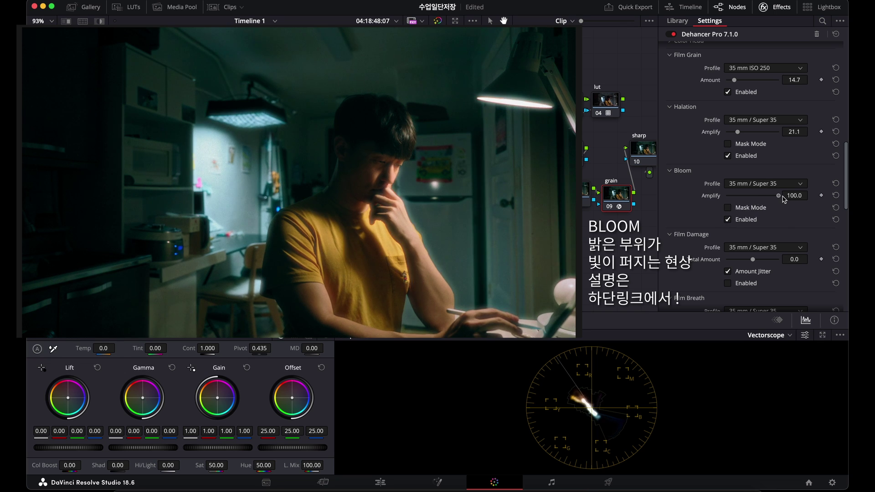
pyautogui.click(728, 207)
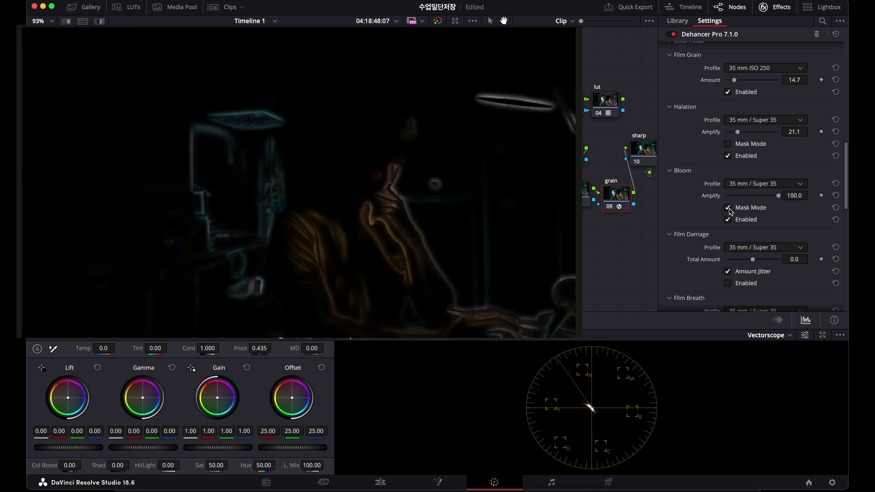
pyautogui.moveTo(778, 196); pyautogui.dragTo(744, 200)
pyautogui.click(728, 208)
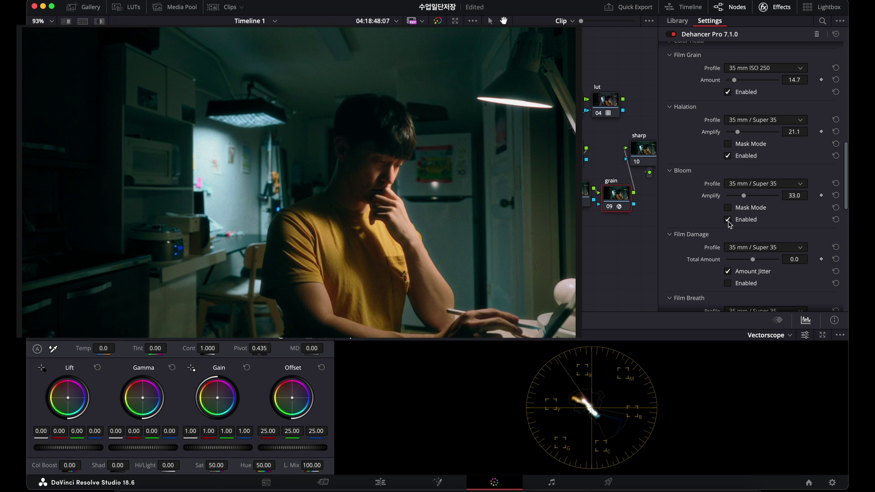
# Compare the image with Bloom off and on, and fine-tune its Amplify amount
pyautogui.click(728, 220)
pyautogui.click(728, 220)
pyautogui.moveTo(744, 195); pyautogui.dragTo(743, 199)
pyautogui.click(749, 196)
pyautogui.hotkey('alt', 'f')
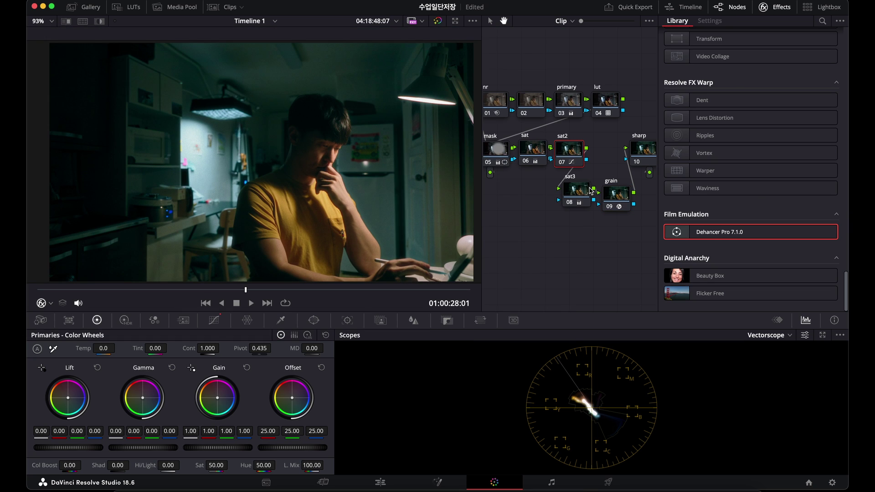
# Adjust the blue point on the sat2 node's Hue Vs Hue curve to shift the blue tones
pyautogui.click(214, 320)
pyautogui.click(219, 335)
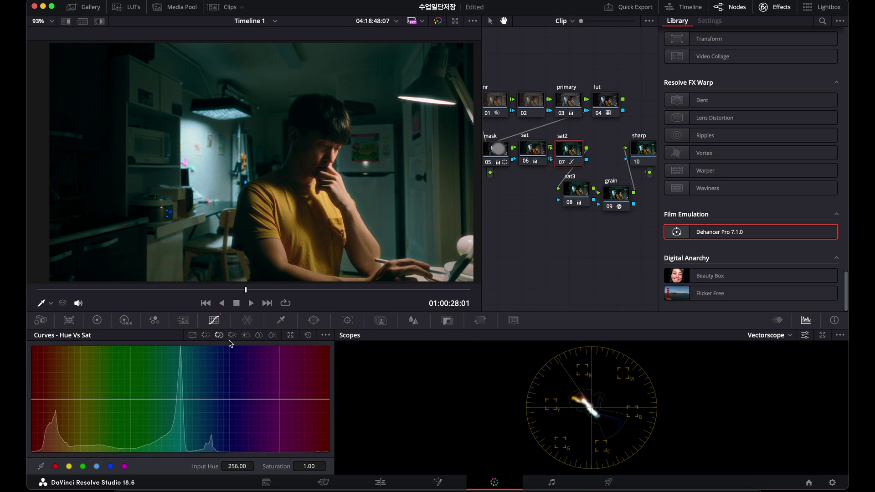
pyautogui.click(233, 337)
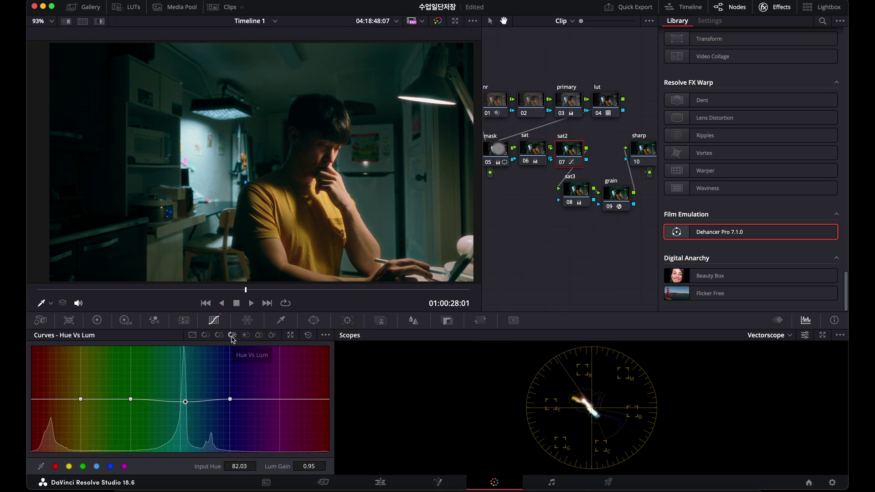
pyautogui.click(206, 336)
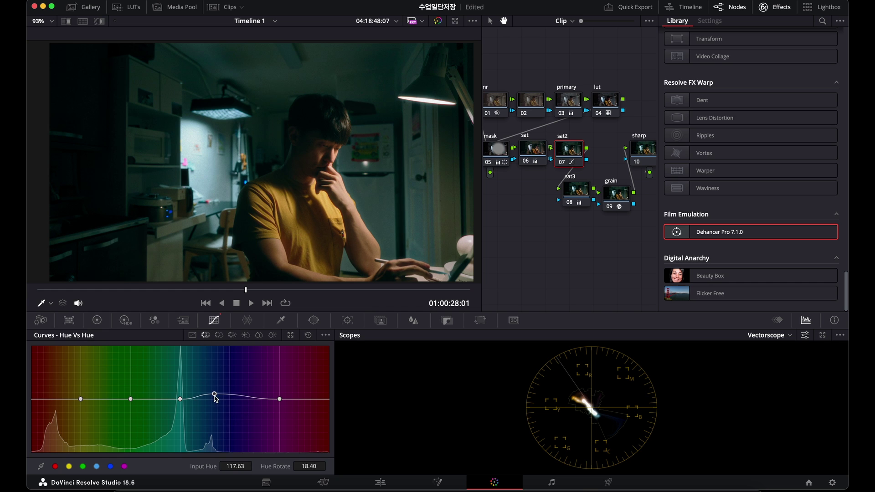
pyautogui.moveTo(215, 399)
pyautogui.mouseDown()
pyautogui.moveTo(207, 402)
pyautogui.moveTo(211, 394)
pyautogui.mouseUp()
# Sharpen the image on the sharp node by setting the linked Blur Radius to 0.47
pyautogui.moveTo(616, 223); pyautogui.dragTo(578, 207)
pyautogui.click(615, 133)
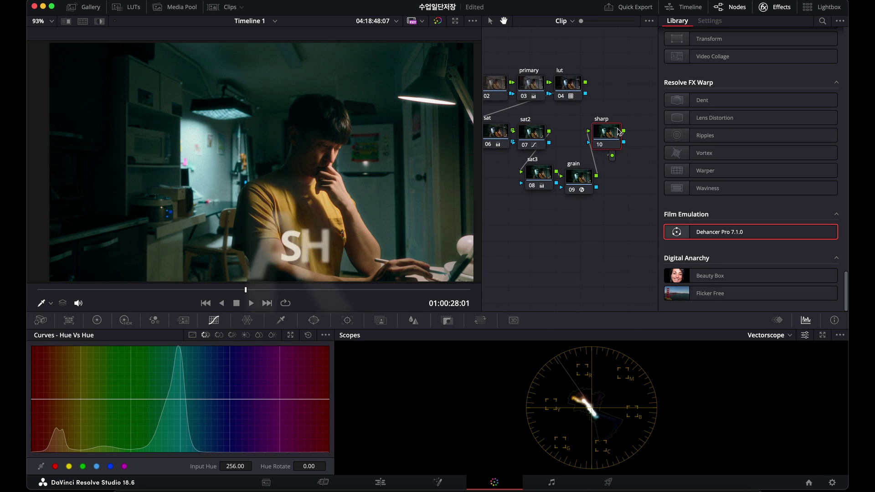
pyautogui.click(413, 320)
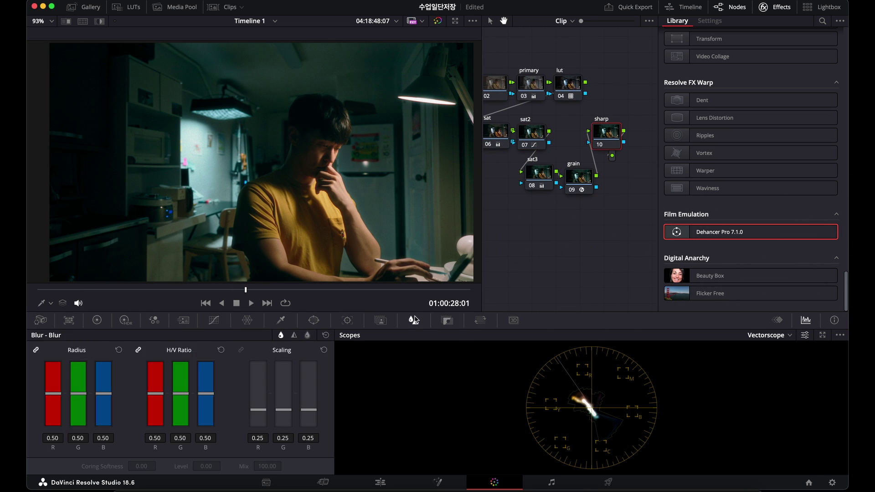
pyautogui.moveTo(106, 397)
pyautogui.mouseDown()
pyautogui.moveTo(110, 362)
pyautogui.moveTo(115, 442)
pyautogui.moveTo(109, 398)
pyautogui.mouseUp()
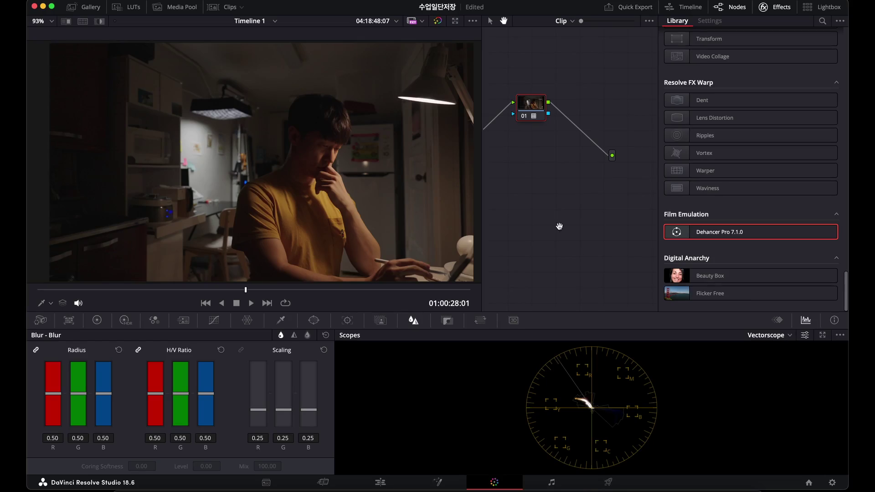
# Compare the single-node LUT version with its node bypassed and enabled, and load Version 3 of the grade
pyautogui.hotkey('ctrl', 'd')
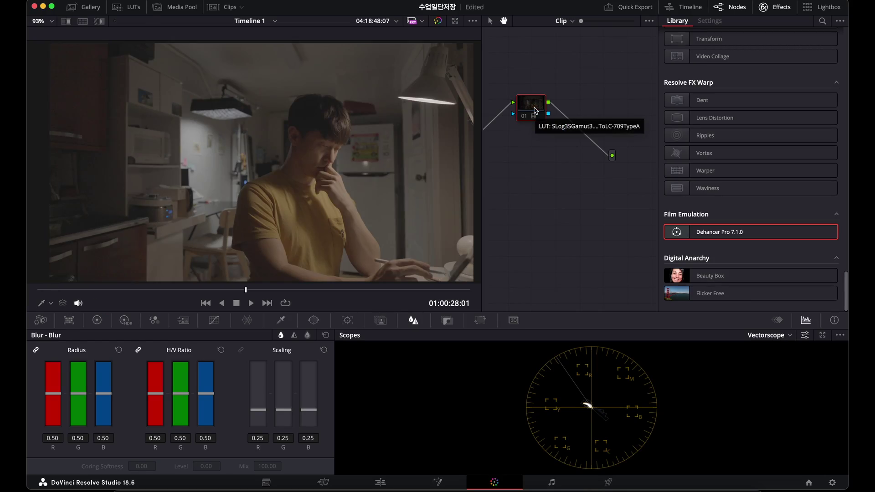
pyautogui.hotkey('ctrl', 'd')
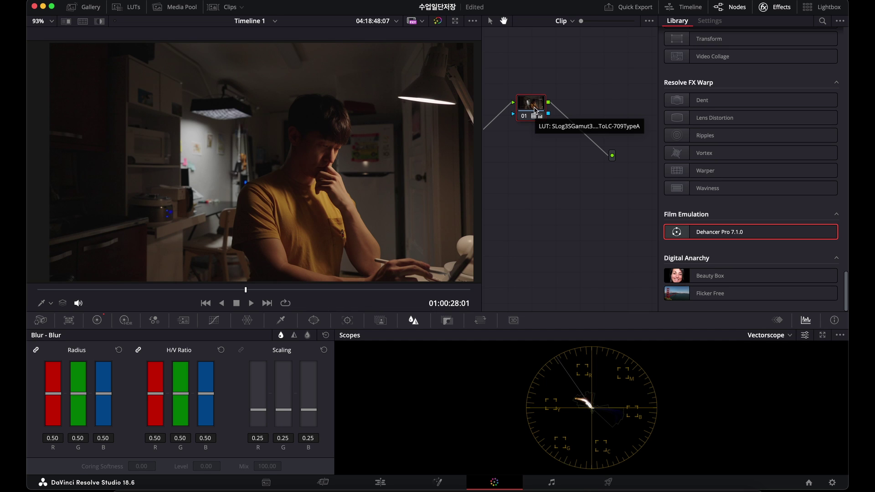
pyautogui.hotkey('ctrl', 'b')
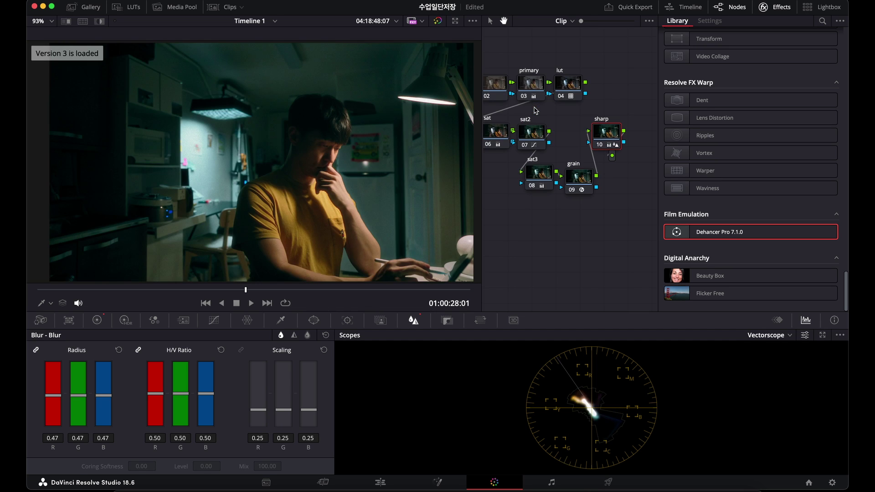